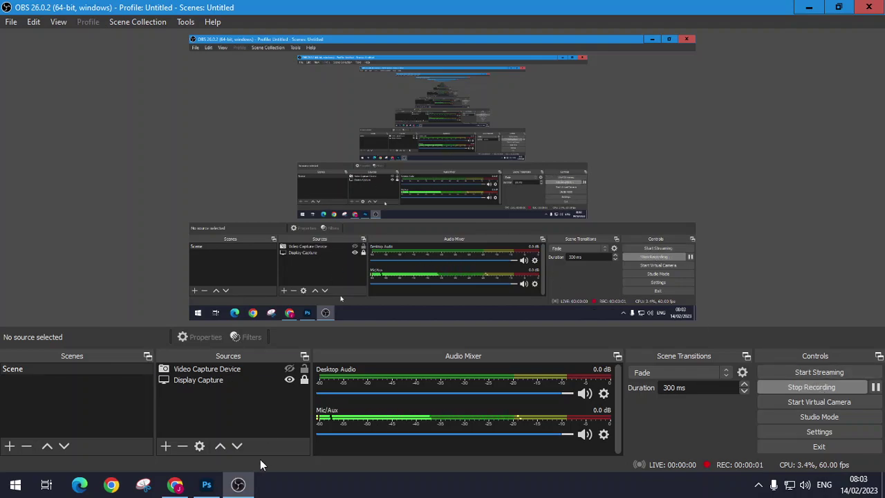
Bring up the Double Exposure Walkthrough slide deck in Chrome while OBS keeps recording
{"action": "left_click", "coordinate": [175, 484]}
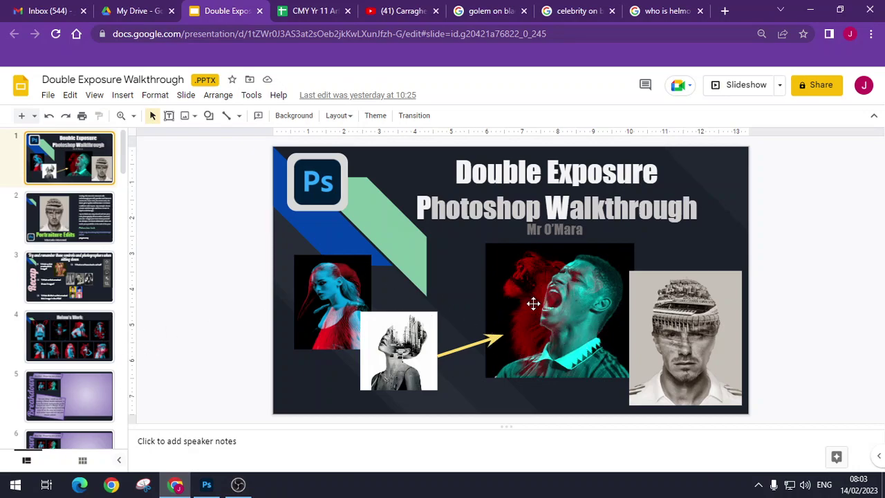
View the Helmo's Work example slide, then go back to slide 2, Portraiture Edits
{"action": "left_click", "coordinate": [89, 341]}
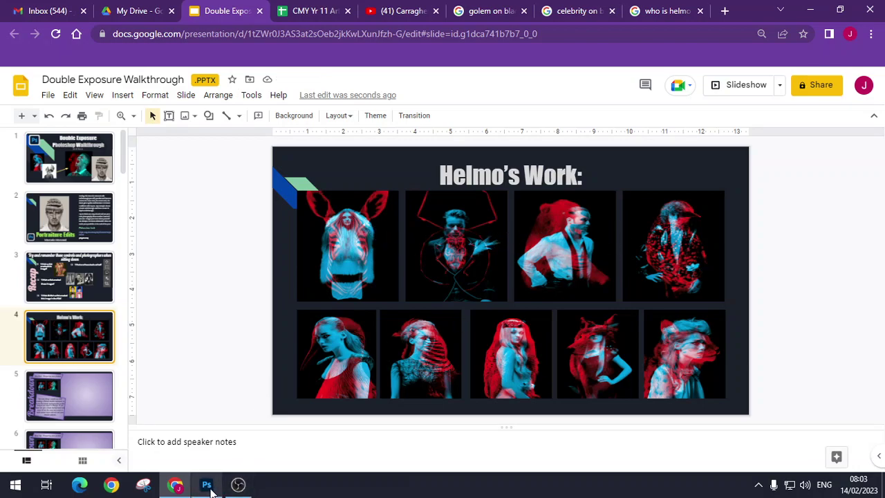
{"action": "mouse_move", "coordinate": [212, 491]}
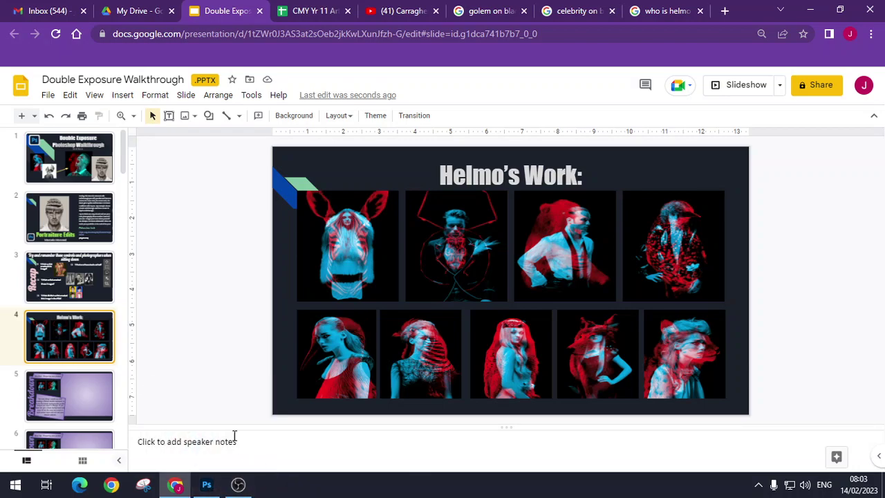
{"action": "left_click", "coordinate": [78, 233]}
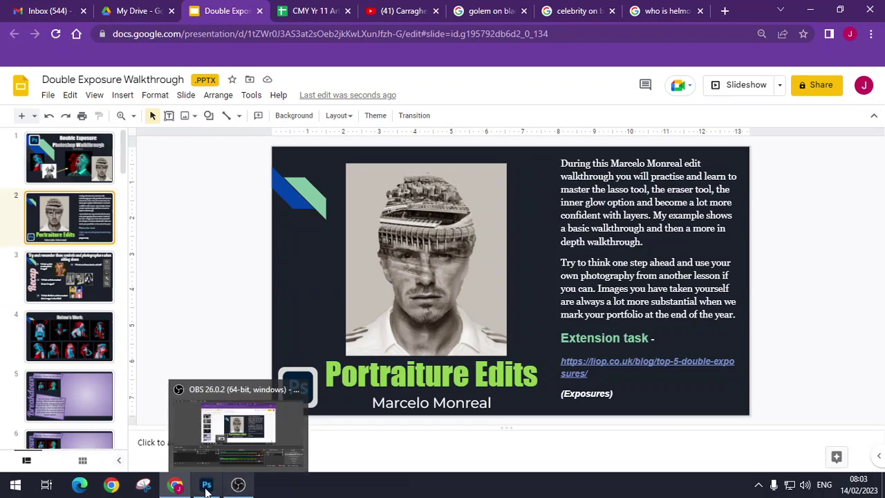
Copy the black-and-white portrait on black from the celebrity image results and return to Photoshop
{"action": "left_click", "coordinate": [662, 8]}
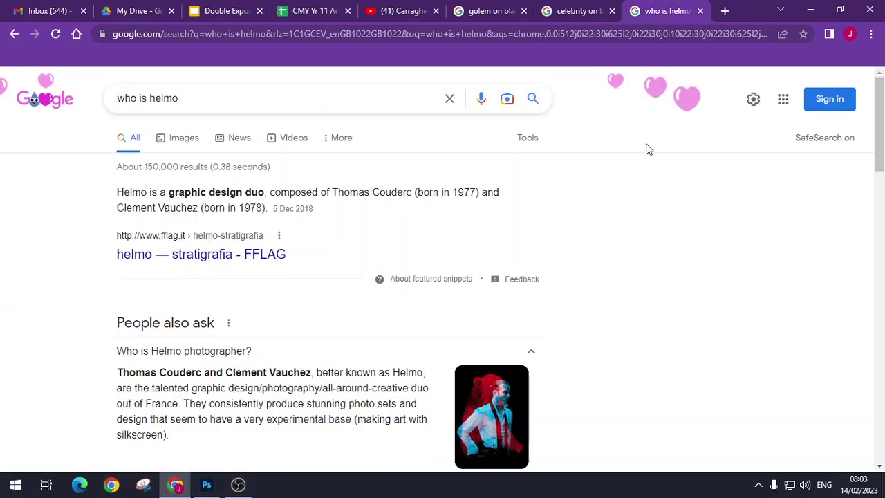
{"action": "left_click", "coordinate": [583, 11]}
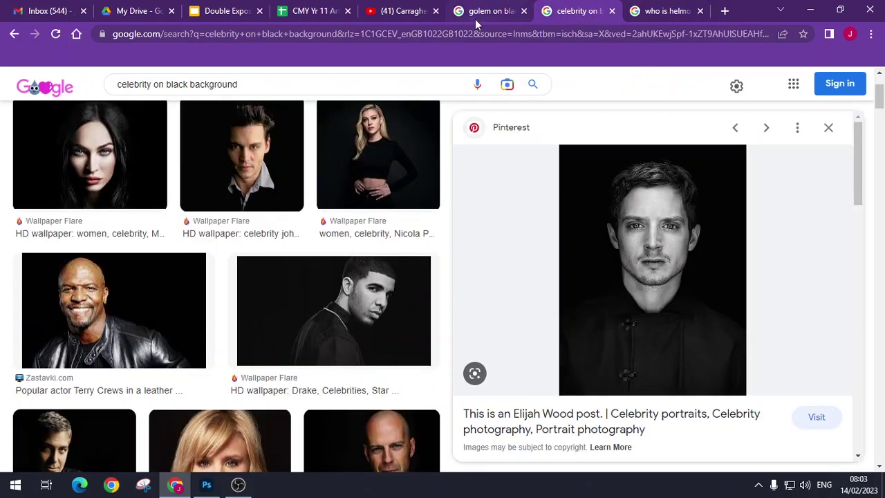
{"action": "right_click", "coordinate": [640, 259]}
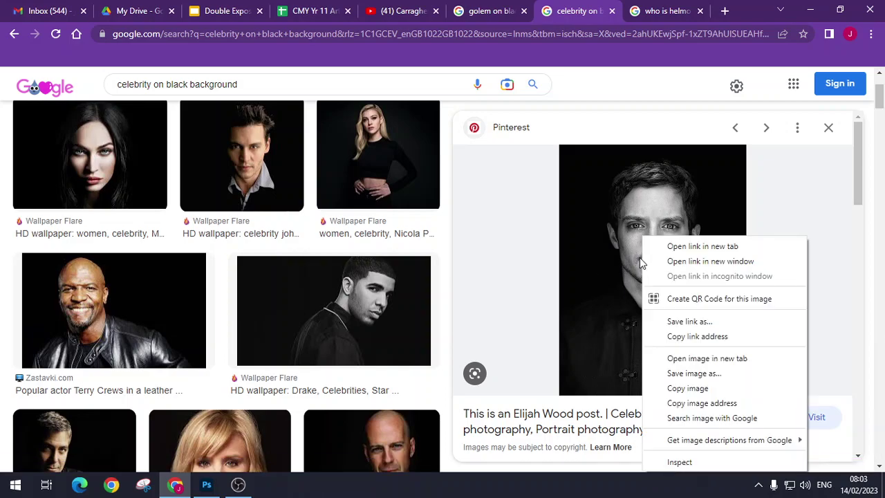
{"action": "left_click", "coordinate": [702, 390]}
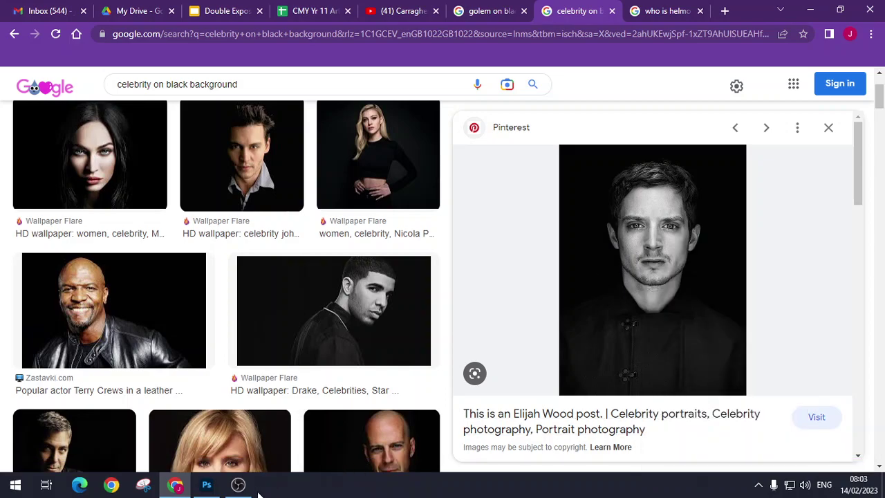
{"action": "left_click", "coordinate": [206, 484]}
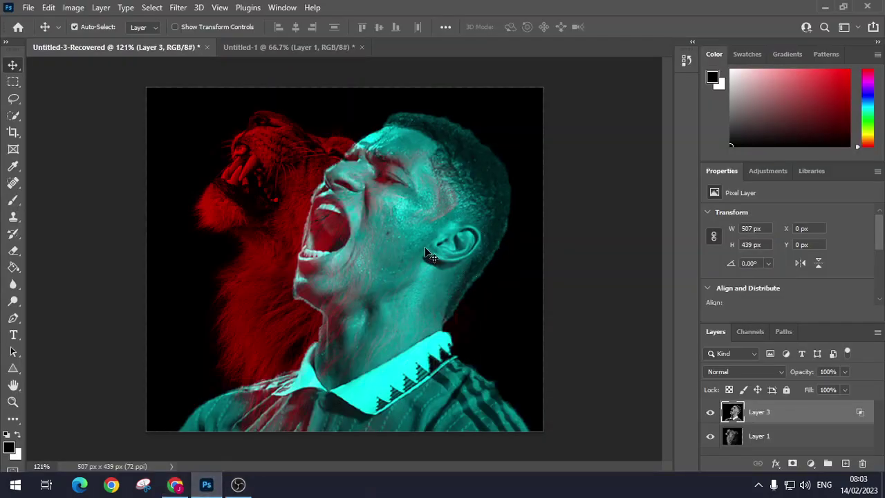
Create a 560×752 px document from the clipboard and paste the portrait as Layer 1
{"action": "key", "text": "ctrl+n"}
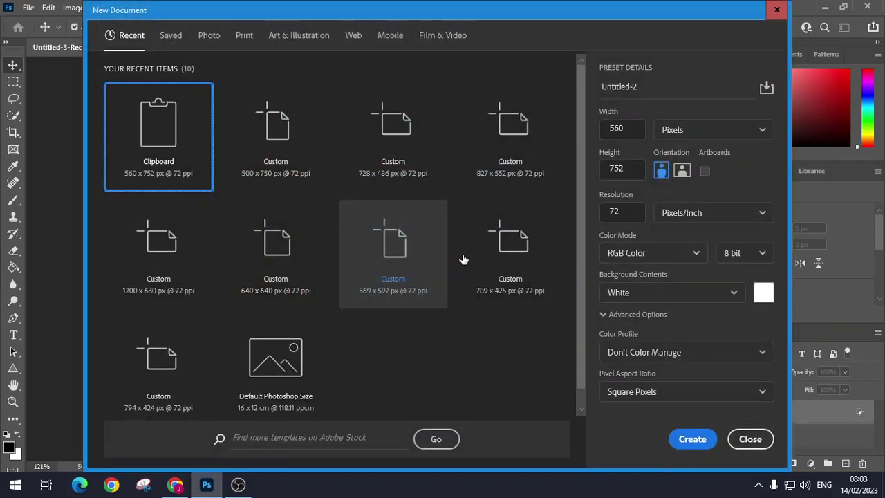
{"action": "left_click", "coordinate": [685, 438]}
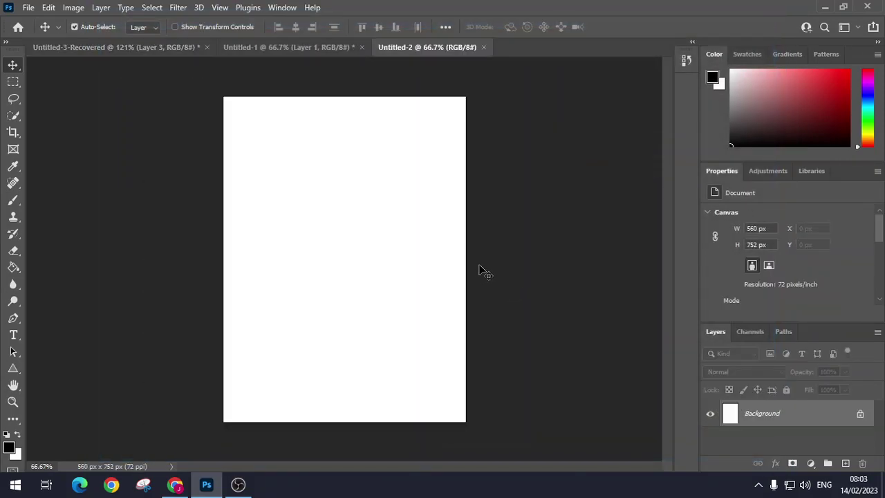
{"action": "key", "text": "ctrl+v"}
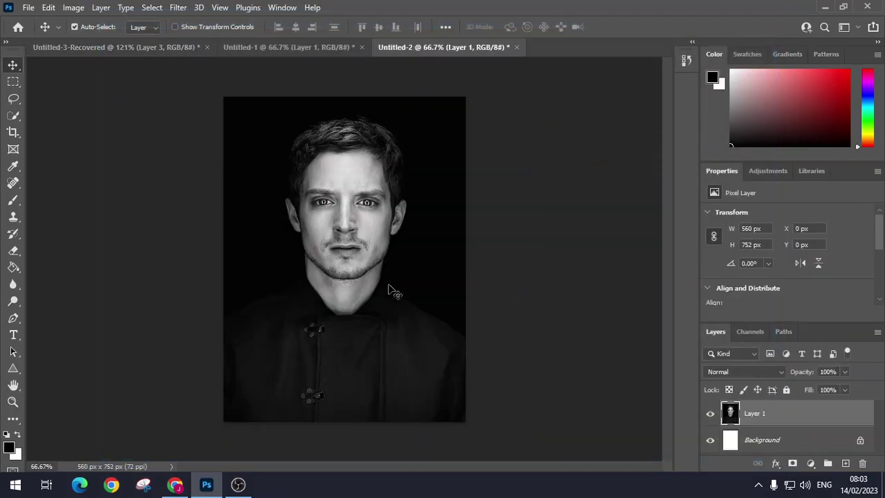
Copy the Gollum image from the browser's image results and return to Photoshop
{"action": "left_click", "coordinate": [177, 486]}
{"action": "left_click", "coordinate": [656, 11]}
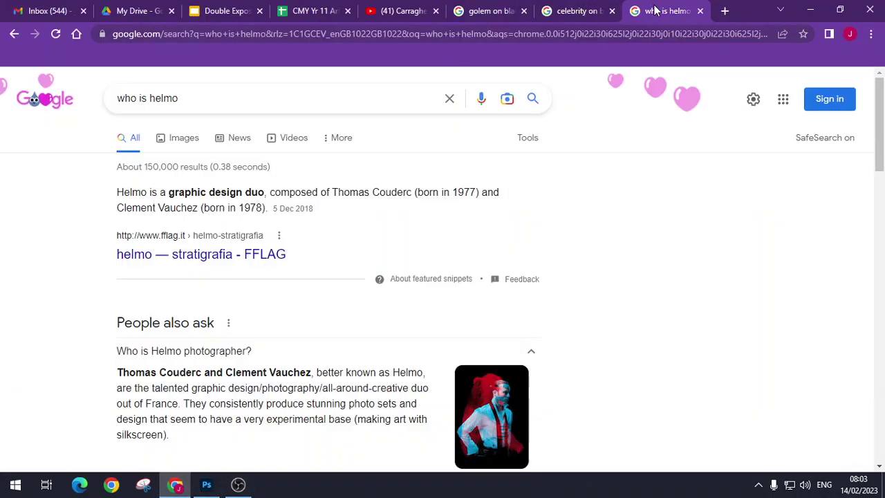
{"action": "left_click", "coordinate": [492, 9]}
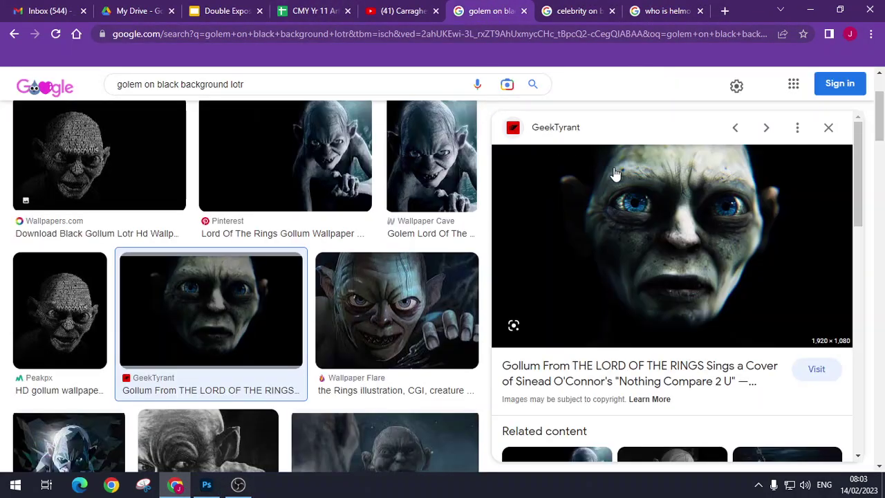
{"action": "right_click", "coordinate": [643, 212]}
{"action": "left_click", "coordinate": [702, 365]}
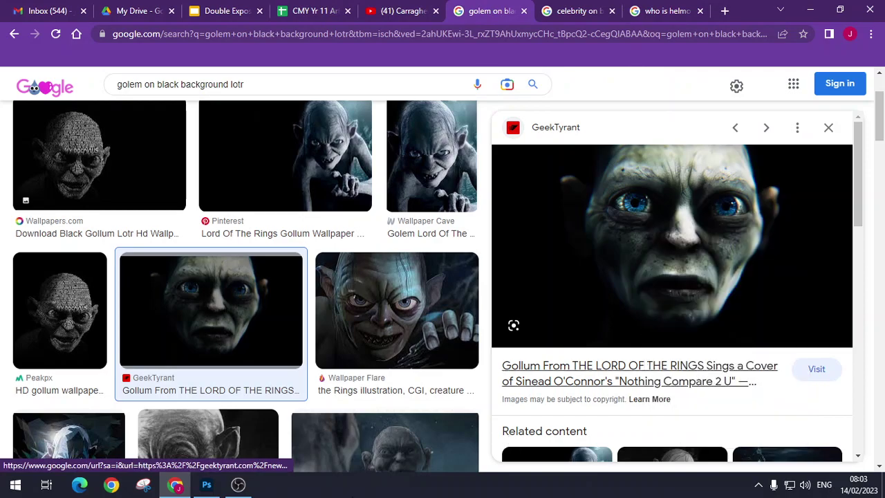
{"action": "left_click", "coordinate": [207, 486]}
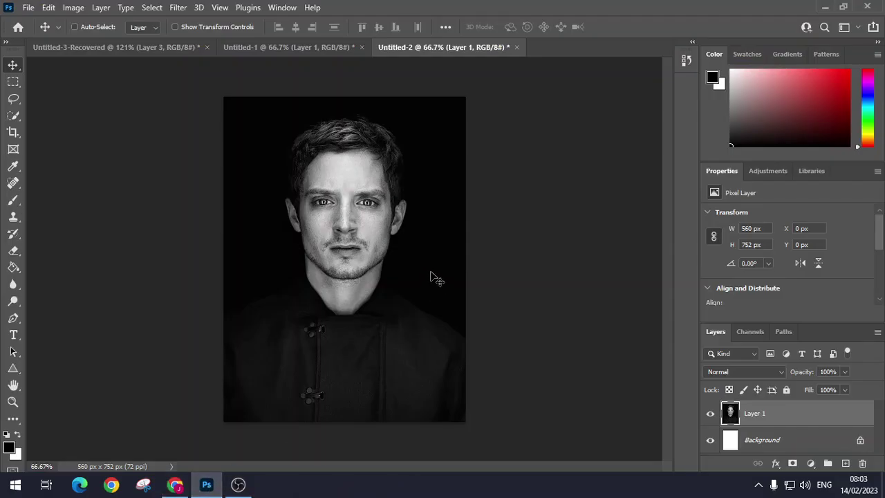
Paste the Gollum image and scale it to 1065×599 px across the top of the portrait
{"action": "key", "text": "ctrl+v"}
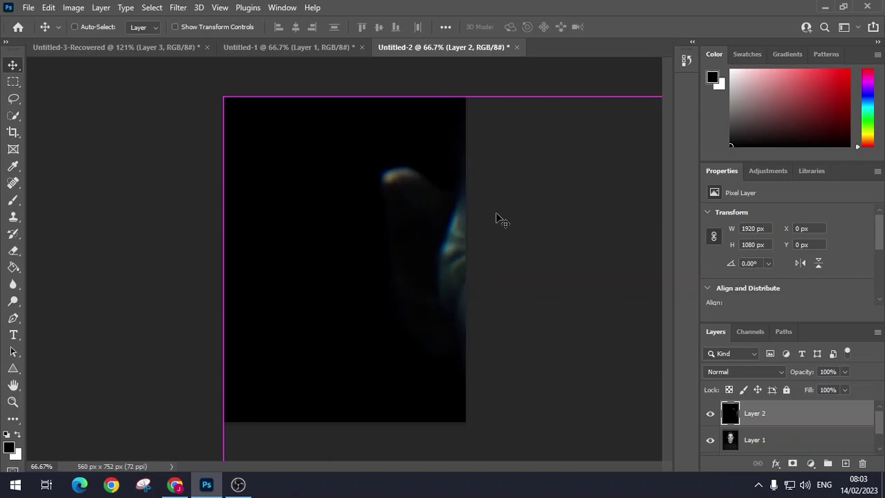
{"action": "key", "text": "ctrl+t"}
{"action": "left_click_drag", "start_coordinate": [222, 98], "coordinate": [507, 231]}
{"action": "left_click_drag", "start_coordinate": [257, 175], "coordinate": [151, 190]}
{"action": "left_click_drag", "start_coordinate": [584, 111], "coordinate": [567, 120]}
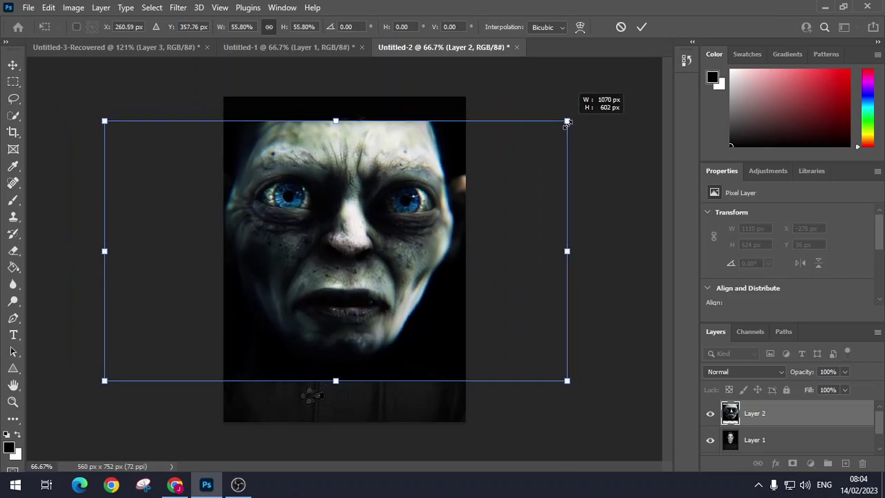
{"action": "left_click_drag", "start_coordinate": [411, 188], "coordinate": [414, 166]}
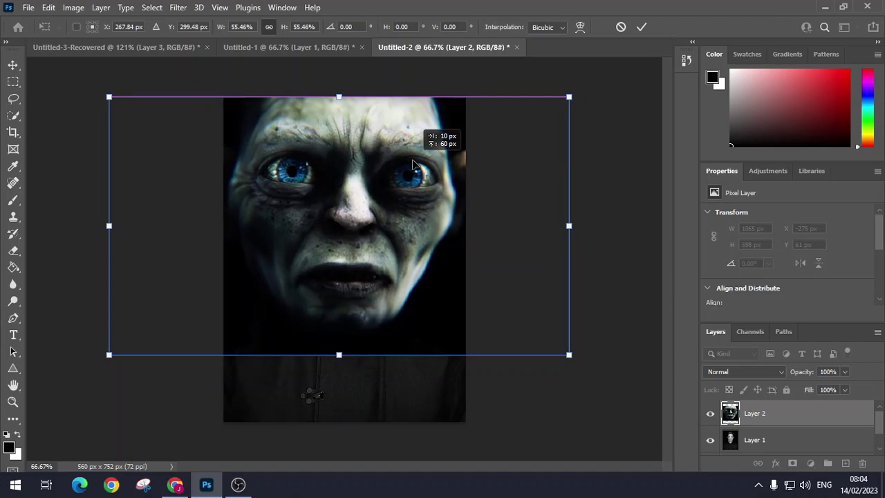
{"action": "key", "text": "Return"}
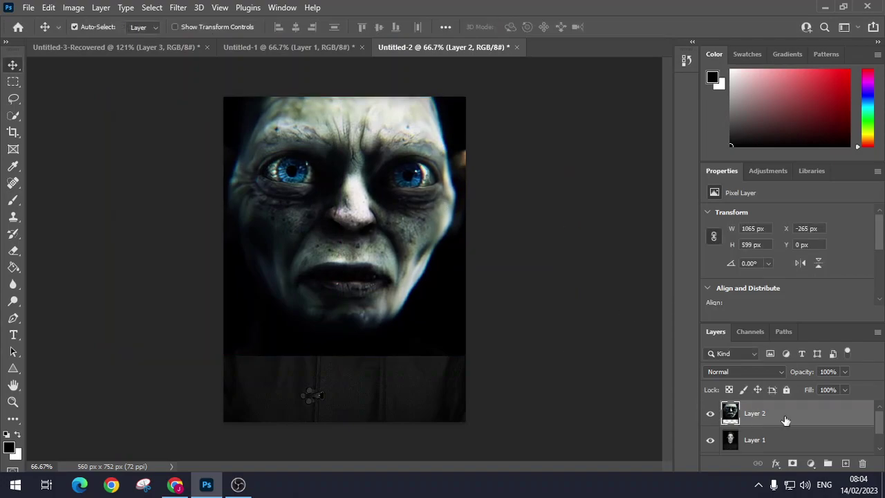
Unlock and delete the white Background layer, then nudge the Gollum face slightly right
{"action": "scroll", "coordinate": [789, 423], "scroll_direction": "down", "scroll_amount": 1}
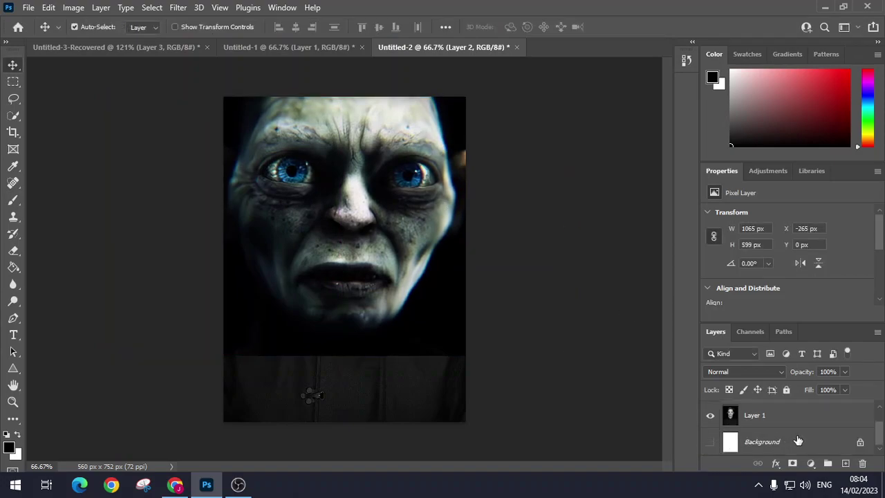
{"action": "left_click", "coordinate": [859, 442]}
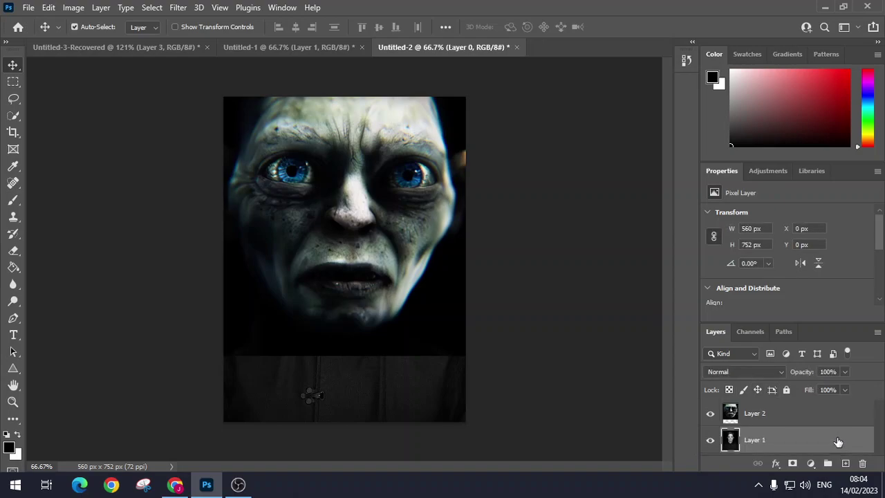
{"action": "key", "text": "Delete"}
{"action": "left_click_drag", "start_coordinate": [316, 217], "coordinate": [325, 218]}
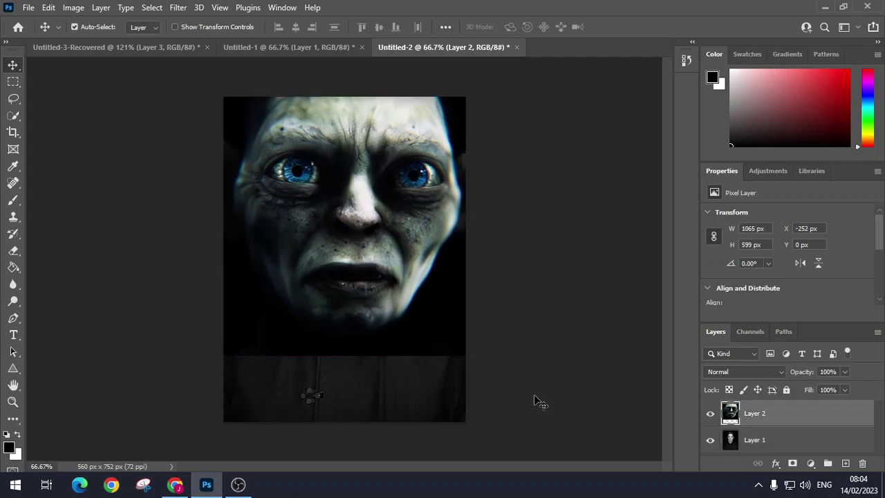
Untick the R channel in Layer 2's blending options so the Gollum face shows cyan
{"action": "double_click", "coordinate": [823, 418]}
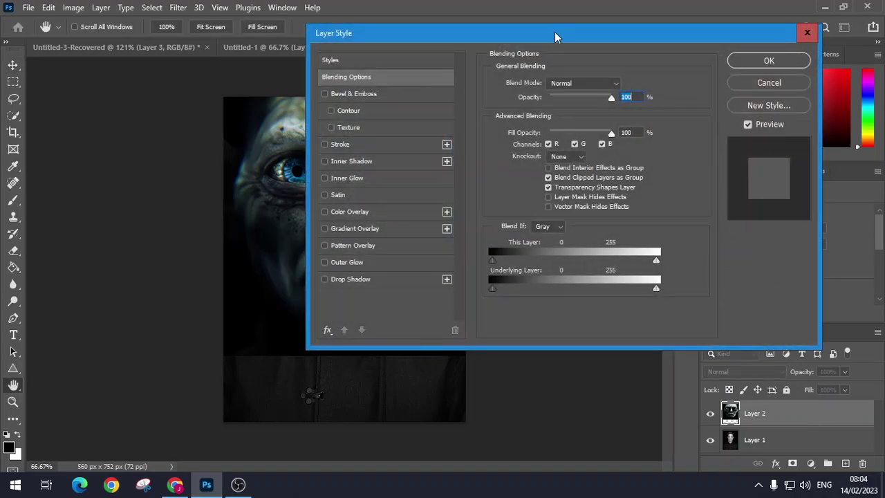
{"action": "left_click_drag", "start_coordinate": [554, 36], "coordinate": [679, 30]}
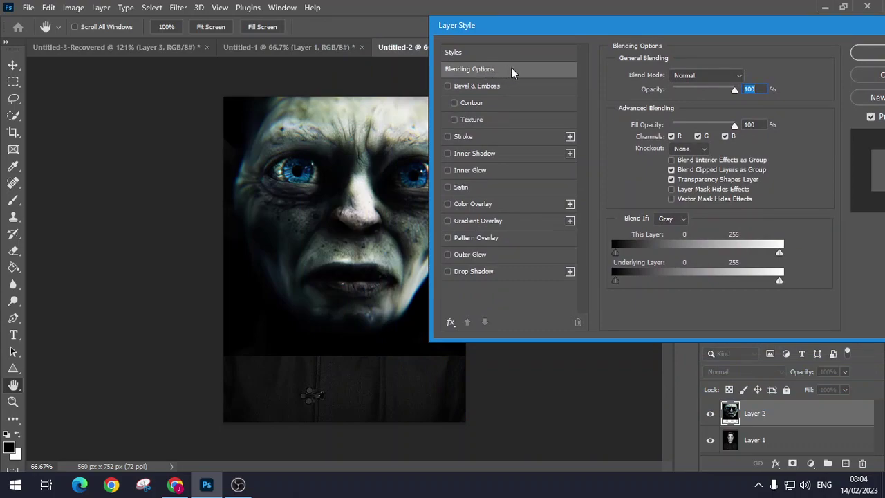
{"action": "left_click", "coordinate": [671, 136]}
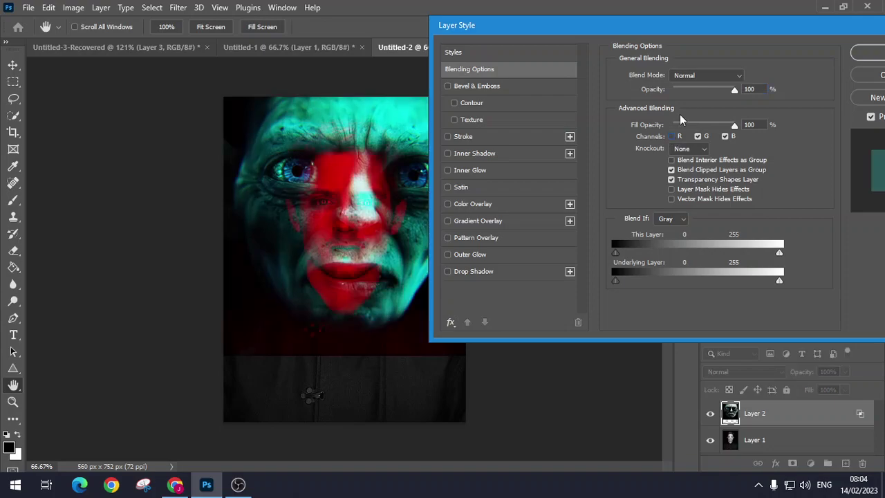
{"action": "left_click_drag", "start_coordinate": [661, 27], "coordinate": [713, 18]}
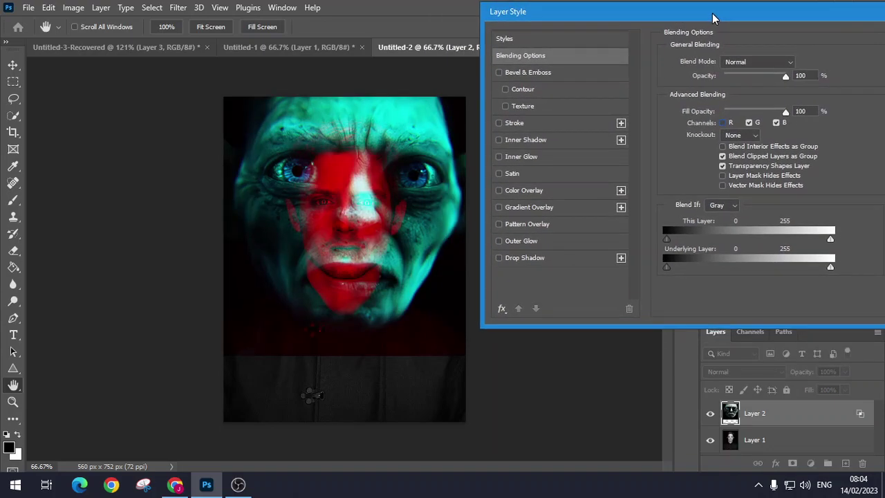
{"action": "left_click_drag", "start_coordinate": [571, 35], "coordinate": [391, 73]}
{"action": "left_click", "coordinate": [609, 98]}
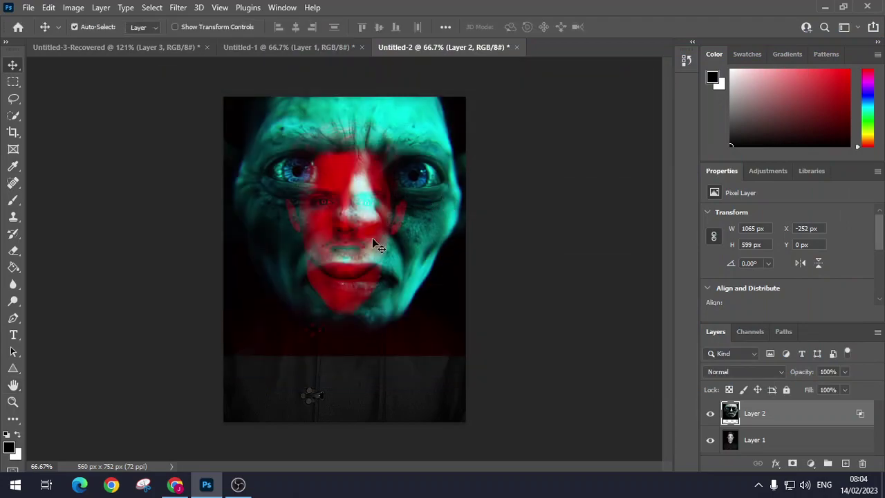
Enlarge the Gollum layer to about 1456×820 px to fill the canvas, shifted left
{"action": "key", "text": "ctrl"}
{"action": "key", "text": "ctrl+t"}
{"action": "left_click_drag", "start_coordinate": [574, 354], "coordinate": [719, 398]}
{"action": "left_click_drag", "start_coordinate": [573, 316], "coordinate": [471, 307]}
{"action": "key", "text": "Return"}
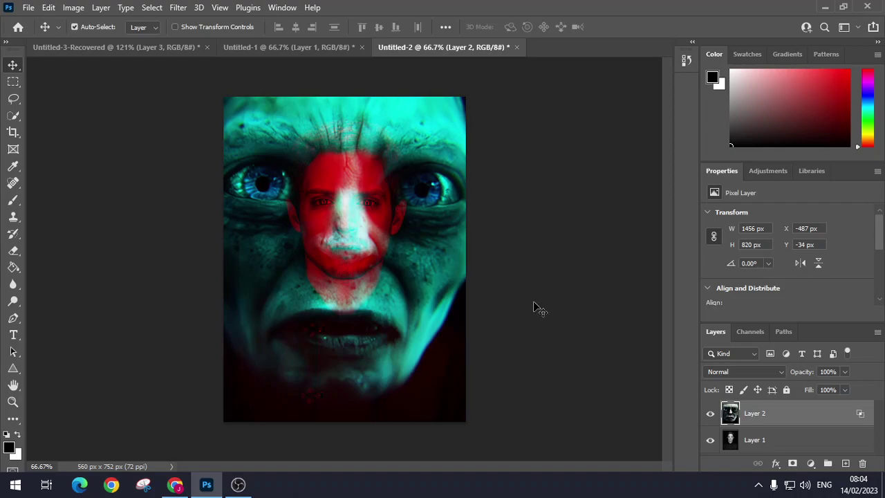
Undo the Gollum enlargement and move the portrait layer above the Gollum layer
{"action": "key", "text": "ctrl+z"}
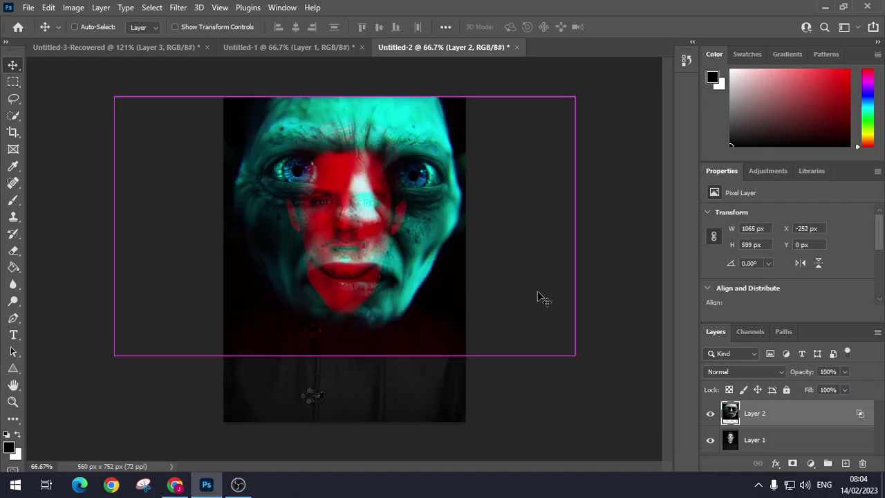
{"action": "left_click", "coordinate": [785, 445]}
{"action": "left_click_drag", "start_coordinate": [779, 445], "coordinate": [781, 409]}
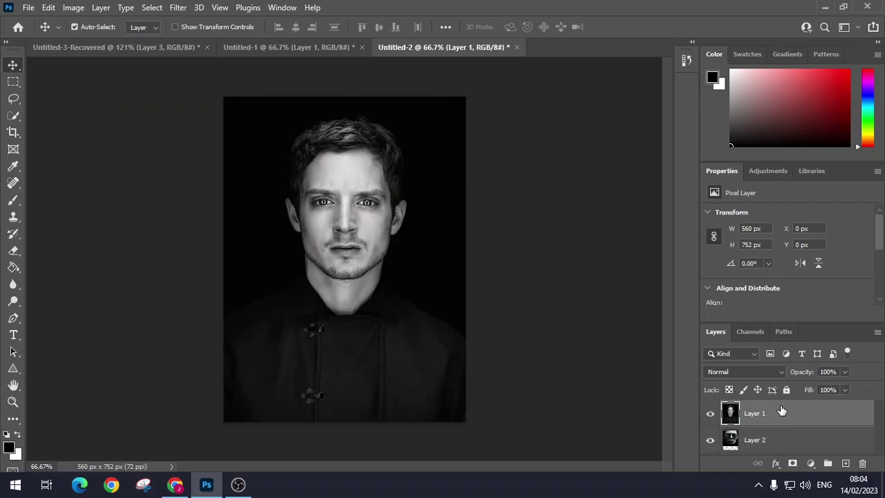
Untick the R channel in Layer 1's blending options so the portrait turns cyan
{"action": "double_click", "coordinate": [822, 413]}
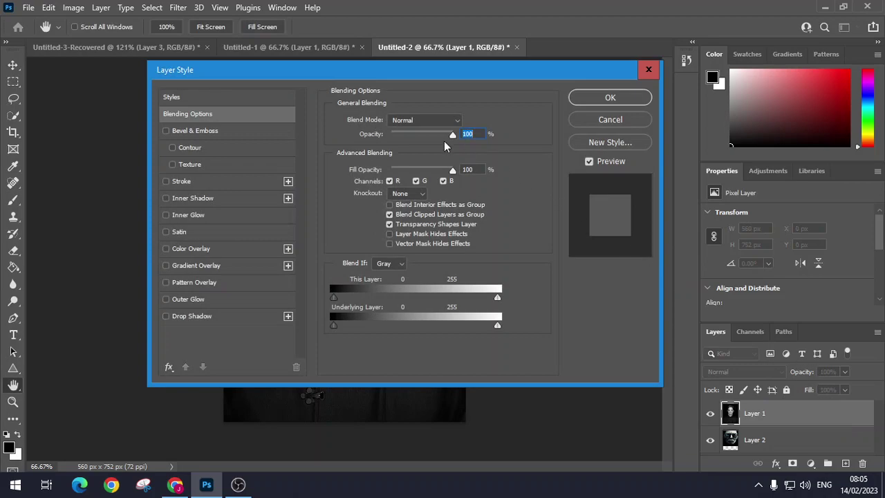
{"action": "left_click_drag", "start_coordinate": [281, 70], "coordinate": [596, 17]}
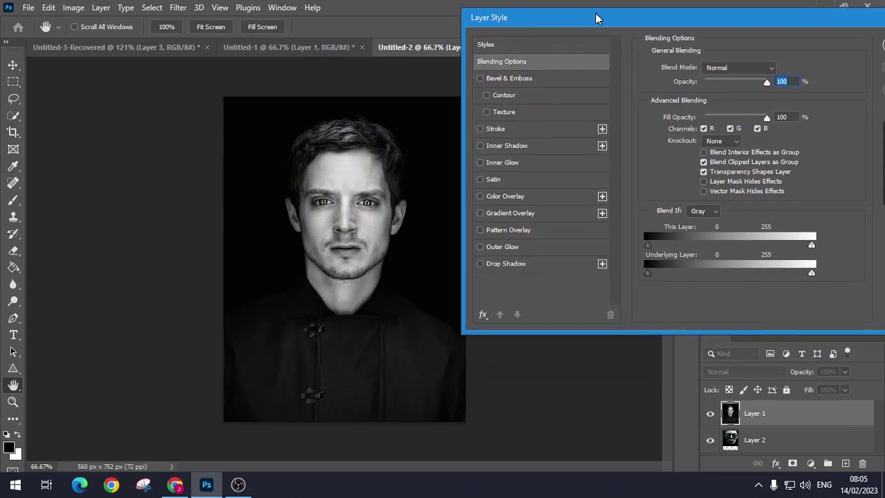
{"action": "left_click", "coordinate": [704, 128]}
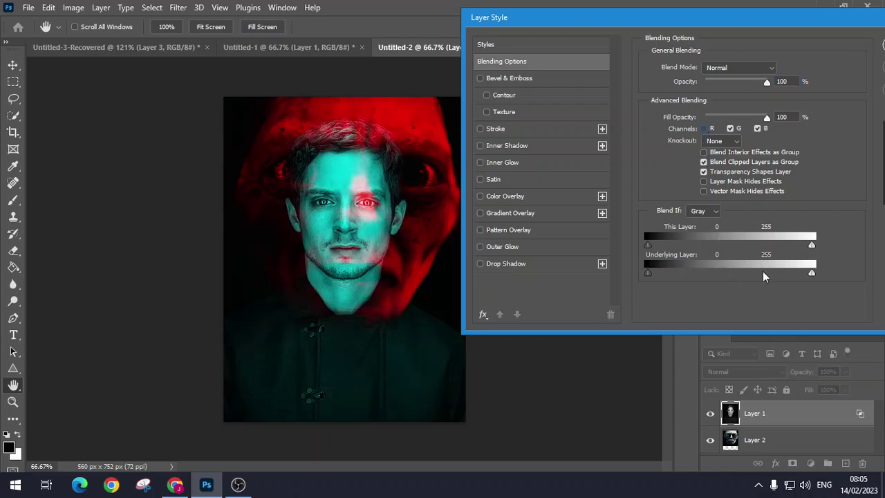
{"action": "left_click_drag", "start_coordinate": [766, 23], "coordinate": [567, 36]}
{"action": "left_click", "coordinate": [723, 60]}
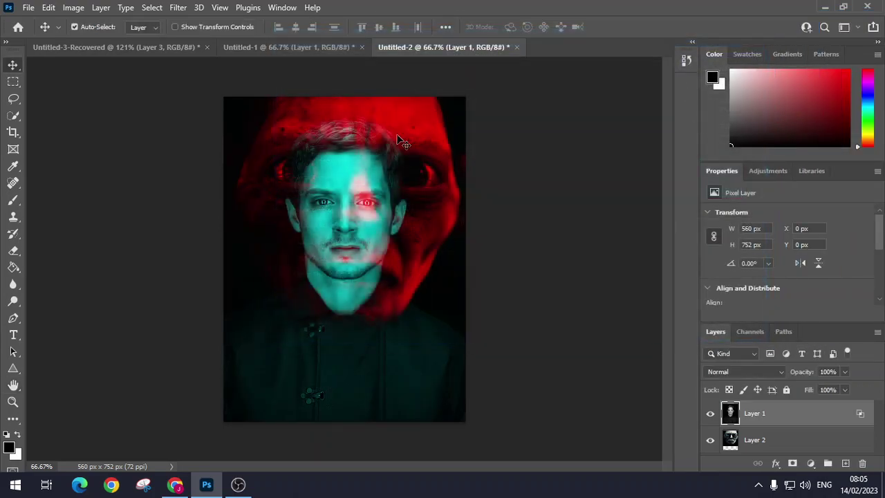
Drag the portrait and Gollum layers until Gollum's red eyes sit on either side of the cyan face
{"action": "mouse_move", "coordinate": [425, 135]}
{"action": "left_mouse_down"}
{"action": "mouse_move", "coordinate": [408, 132]}
{"action": "mouse_move", "coordinate": [448, 134]}
{"action": "mouse_move", "coordinate": [430, 129]}
{"action": "mouse_move", "coordinate": [445, 140]}
{"action": "mouse_move", "coordinate": [436, 141]}
{"action": "mouse_move", "coordinate": [436, 130]}
{"action": "left_mouse_up"}
{"action": "left_click_drag", "start_coordinate": [375, 138], "coordinate": [384, 255]}
{"action": "left_click", "coordinate": [372, 187]}
{"action": "left_click_drag", "start_coordinate": [372, 187], "coordinate": [362, 186]}
{"action": "left_click_drag", "start_coordinate": [418, 348], "coordinate": [407, 219]}
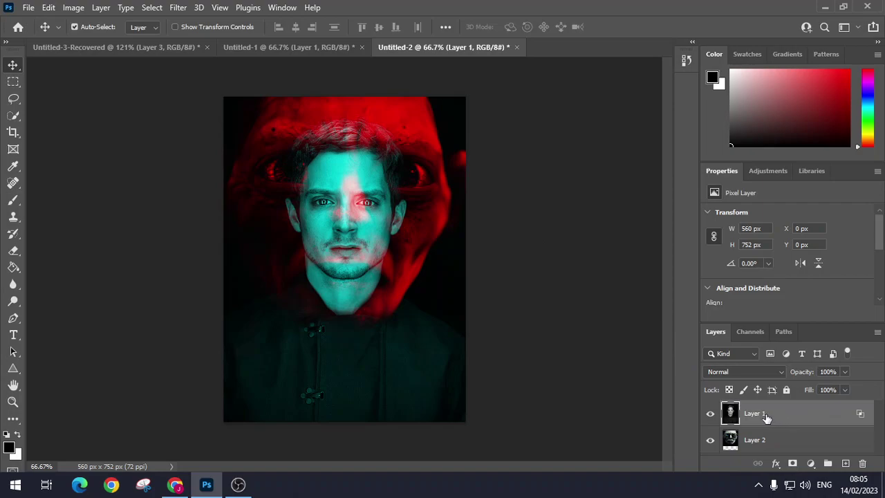
Keep the portrait fully opaque, set the Gollum layer to about 85% opacity, and move the portrait down
{"action": "left_click", "coordinate": [844, 372]}
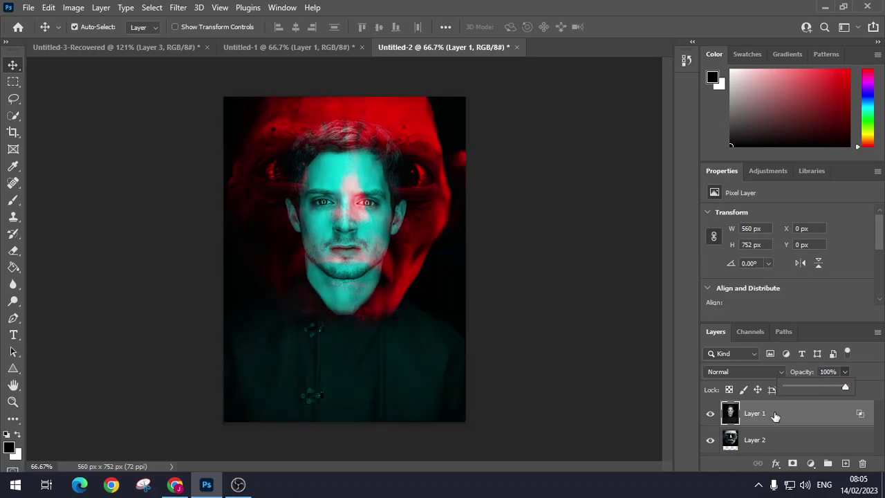
{"action": "left_click", "coordinate": [781, 443]}
{"action": "left_click", "coordinate": [782, 442]}
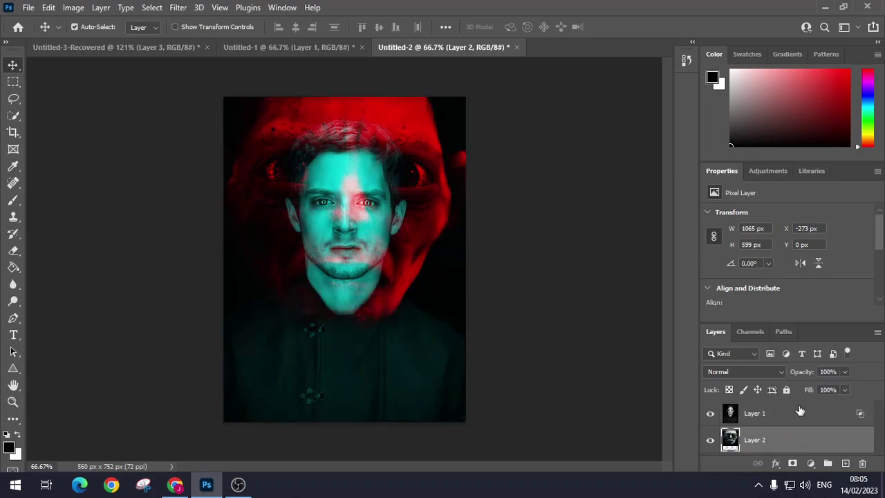
{"action": "left_click", "coordinate": [844, 372]}
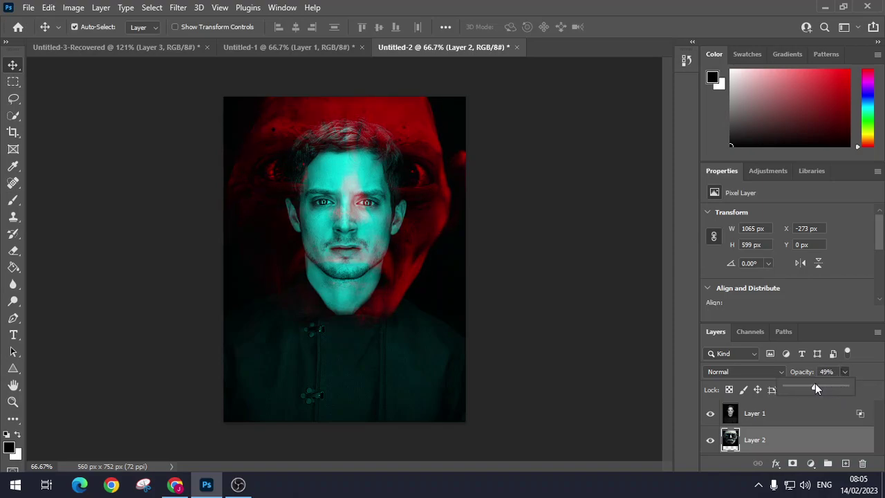
{"action": "left_click_drag", "start_coordinate": [820, 389], "coordinate": [826, 389]}
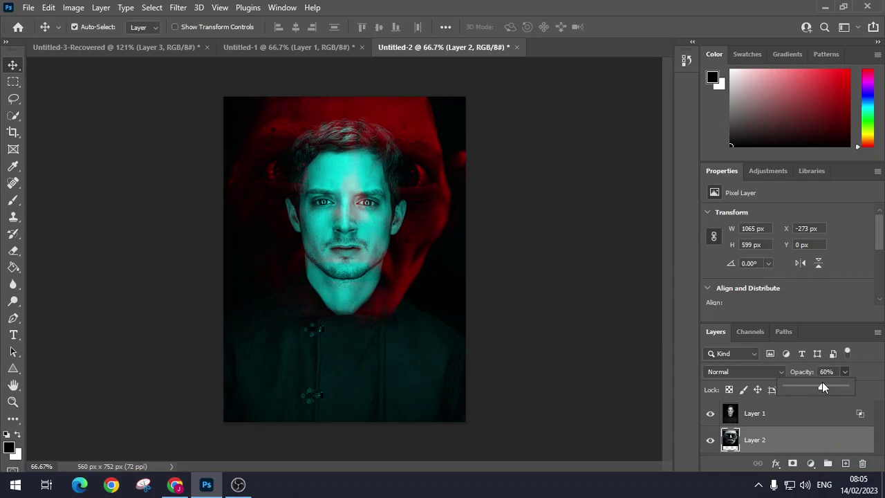
{"action": "left_click_drag", "start_coordinate": [834, 388], "coordinate": [836, 387]}
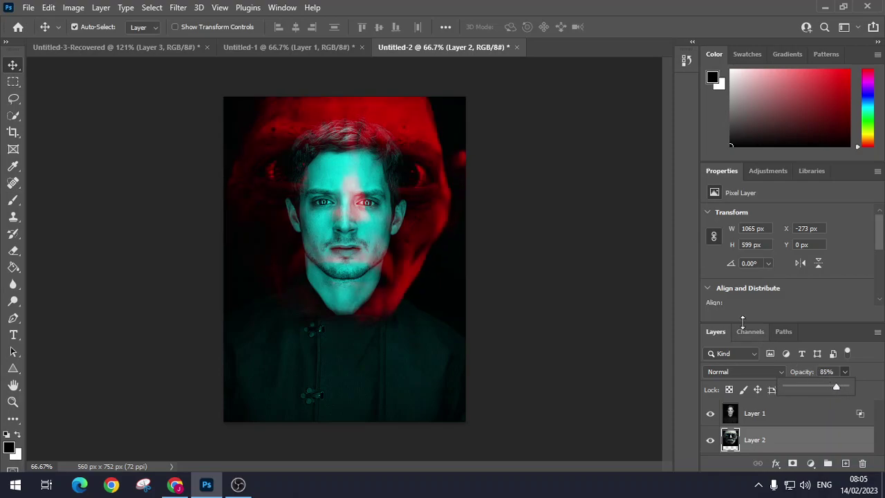
{"action": "left_click_drag", "start_coordinate": [360, 193], "coordinate": [359, 228]}
Scale the portrait to about 122% to cover the top strip, and set Gollum's opacity to 82%
{"action": "key", "text": "ctrl"}
{"action": "key", "text": "ctrl+t"}
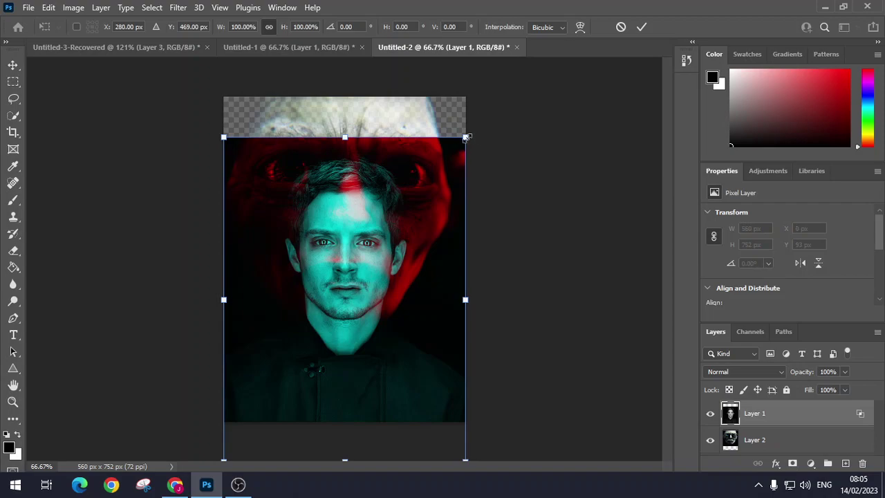
{"action": "left_click_drag", "start_coordinate": [465, 137], "coordinate": [465, 155]}
{"action": "left_click_drag", "start_coordinate": [482, 118], "coordinate": [467, 128]}
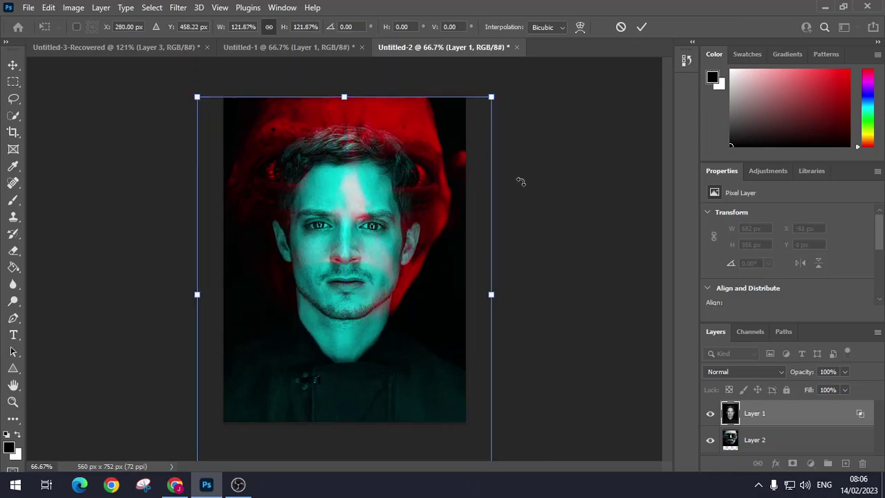
{"action": "left_click", "coordinate": [756, 442]}
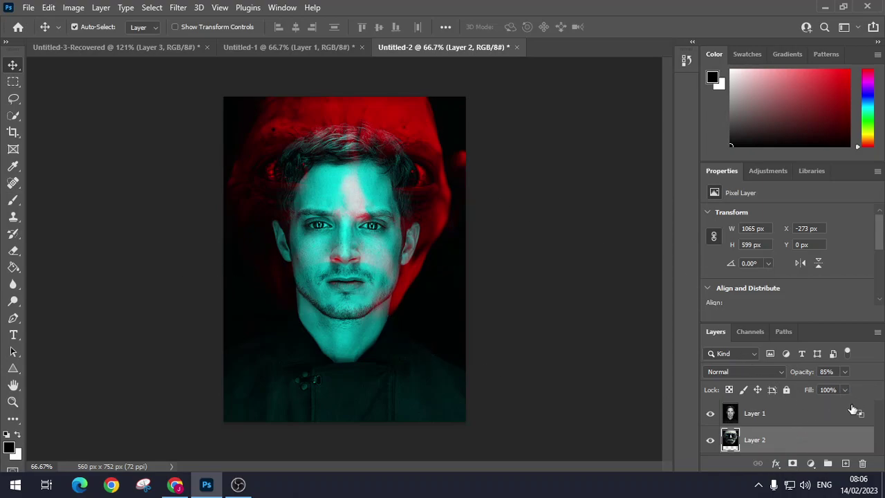
{"action": "left_click", "coordinate": [844, 371]}
Erase the stray teal and red patches on the Gollum layer's right jawline with the plain Eraser at 39% opacity
{"action": "left_click", "coordinate": [14, 250]}
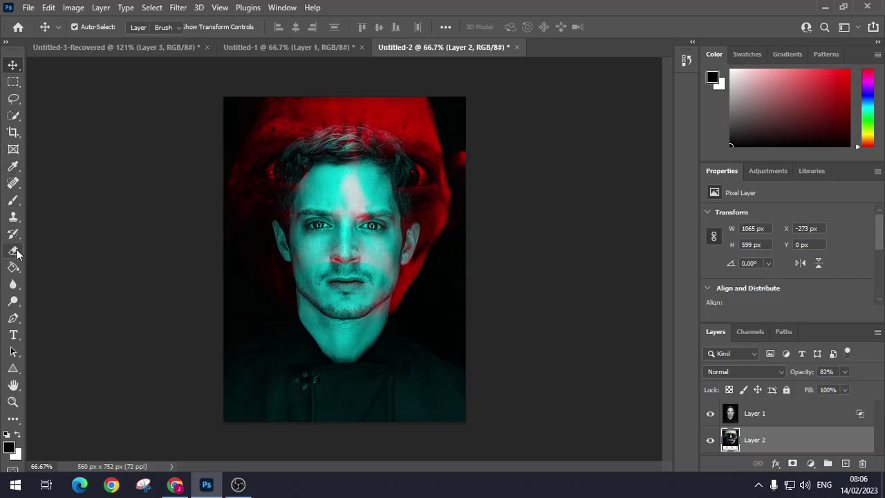
{"action": "right_click", "coordinate": [14, 251]}
{"action": "left_click", "coordinate": [61, 251]}
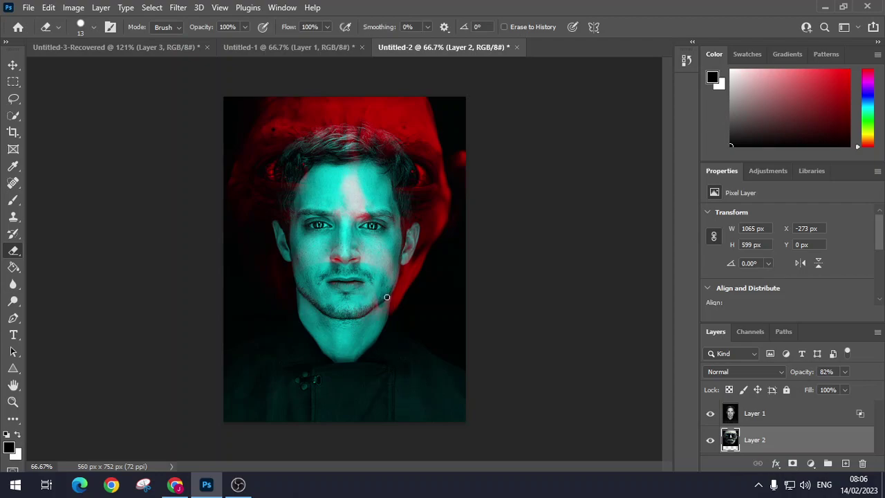
{"action": "scroll", "coordinate": [371, 352], "scroll_direction": "up", "scroll_amount": 4}
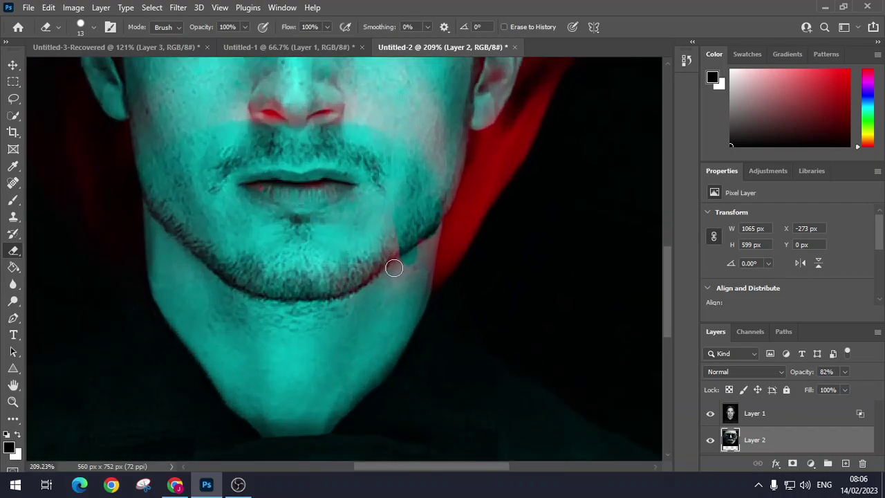
{"action": "mouse_move", "coordinate": [401, 210]}
{"action": "left_mouse_down"}
{"action": "mouse_move", "coordinate": [390, 229]}
{"action": "mouse_move", "coordinate": [388, 272]}
{"action": "mouse_move", "coordinate": [358, 283]}
{"action": "mouse_move", "coordinate": [388, 290]}
{"action": "mouse_move", "coordinate": [437, 259]}
{"action": "left_mouse_up"}
{"action": "key", "text": "ctrl+z"}
{"action": "mouse_move", "coordinate": [432, 209]}
{"action": "left_mouse_down"}
{"action": "mouse_move", "coordinate": [423, 288]}
{"action": "mouse_move", "coordinate": [442, 299]}
{"action": "mouse_move", "coordinate": [428, 305]}
{"action": "mouse_move", "coordinate": [409, 267]}
{"action": "mouse_move", "coordinate": [416, 235]}
{"action": "mouse_move", "coordinate": [386, 213]}
{"action": "mouse_move", "coordinate": [382, 289]}
{"action": "mouse_move", "coordinate": [401, 262]}
{"action": "mouse_move", "coordinate": [352, 125]}
{"action": "mouse_move", "coordinate": [216, 128]}
{"action": "mouse_move", "coordinate": [263, 114]}
{"action": "mouse_move", "coordinate": [272, 141]}
{"action": "mouse_move", "coordinate": [290, 122]}
{"action": "left_mouse_up"}
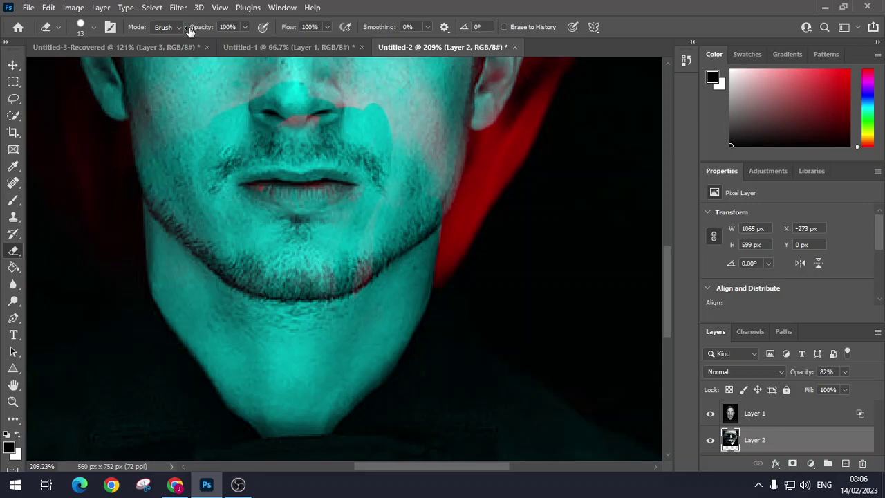
{"action": "left_click", "coordinate": [244, 28]}
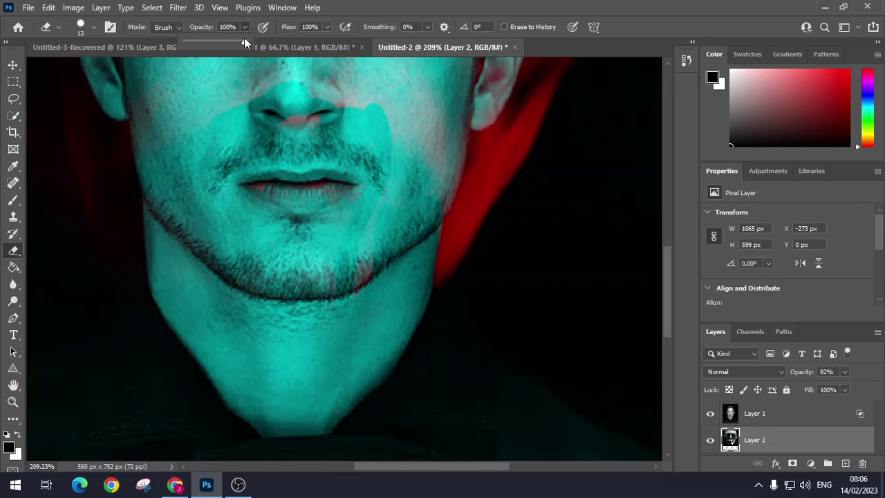
{"action": "left_click", "coordinate": [209, 41]}
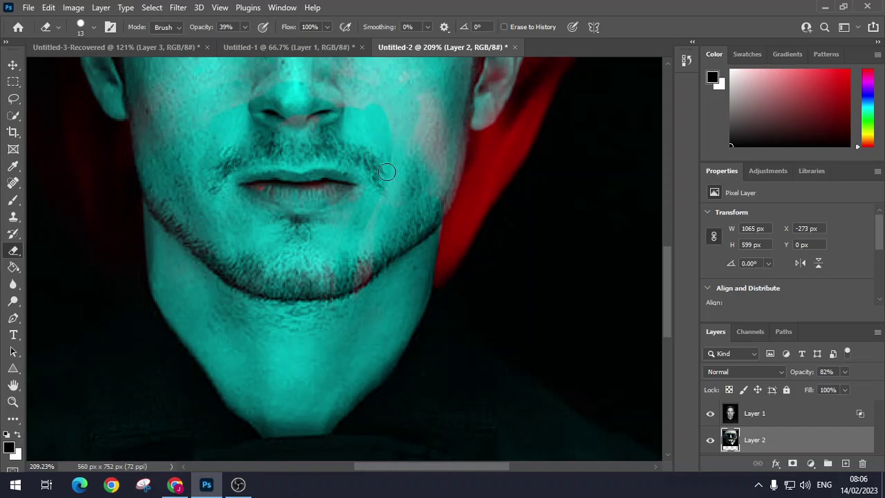
{"action": "scroll", "coordinate": [329, 176], "scroll_direction": "down", "scroll_amount": 2}
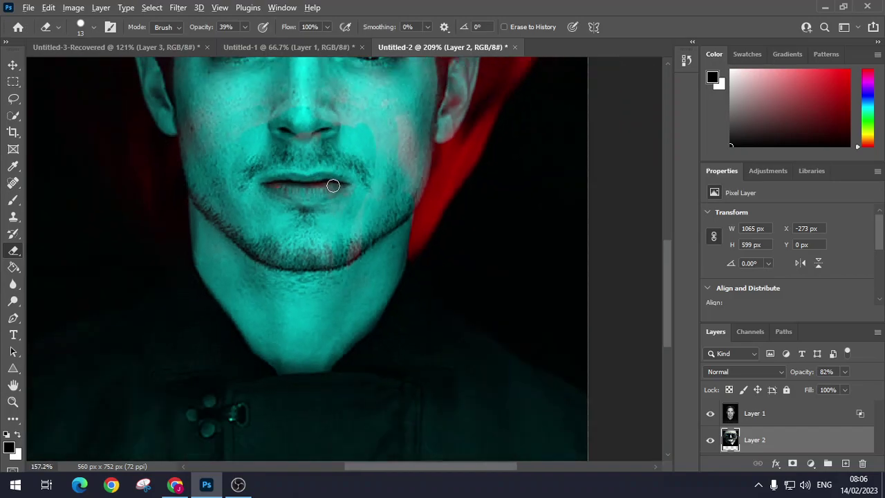
{"action": "scroll", "coordinate": [334, 185], "scroll_direction": "down", "scroll_amount": 4}
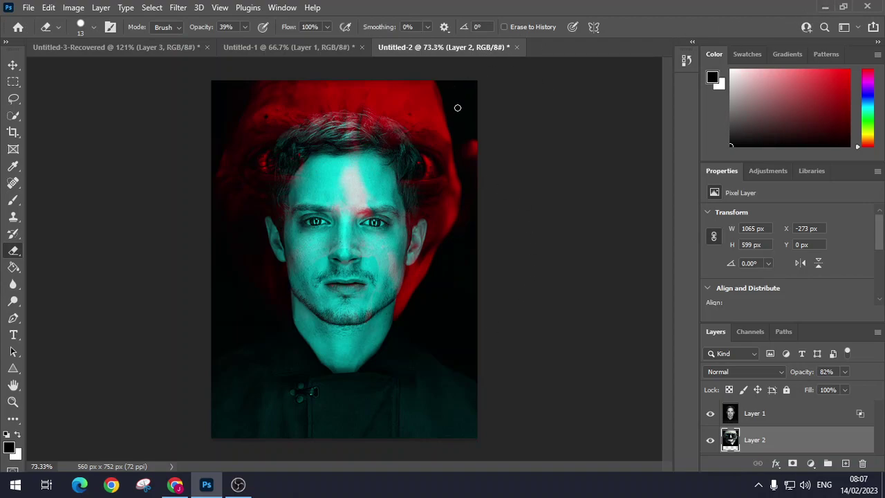
In Chrome's celebrity image results, copy the image of the brunette woman in red on black
{"action": "left_click", "coordinate": [174, 485]}
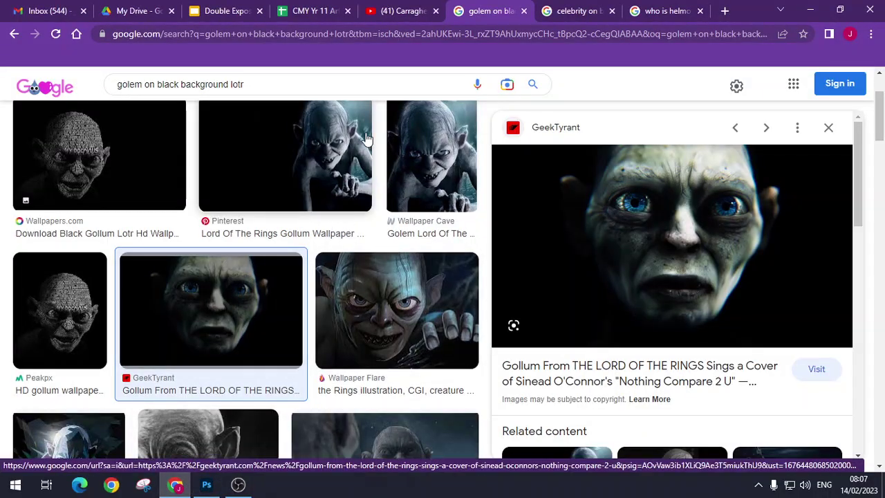
{"action": "left_click", "coordinate": [573, 12]}
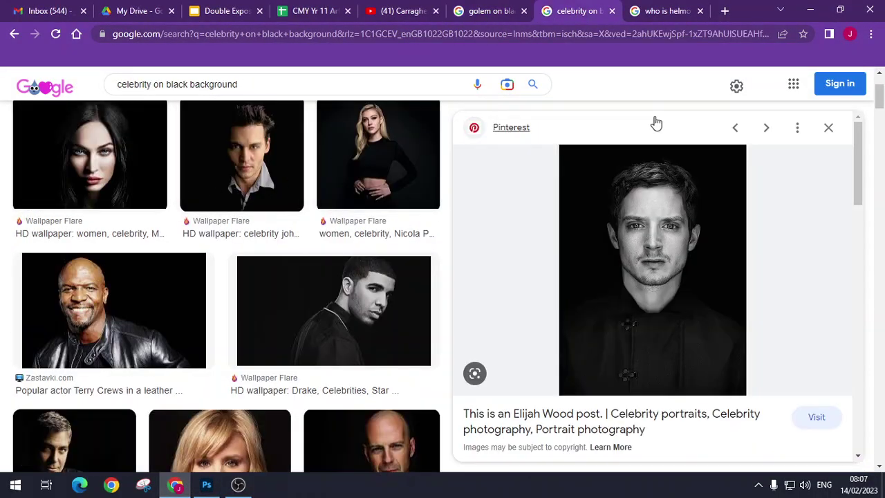
{"action": "left_click", "coordinate": [827, 128]}
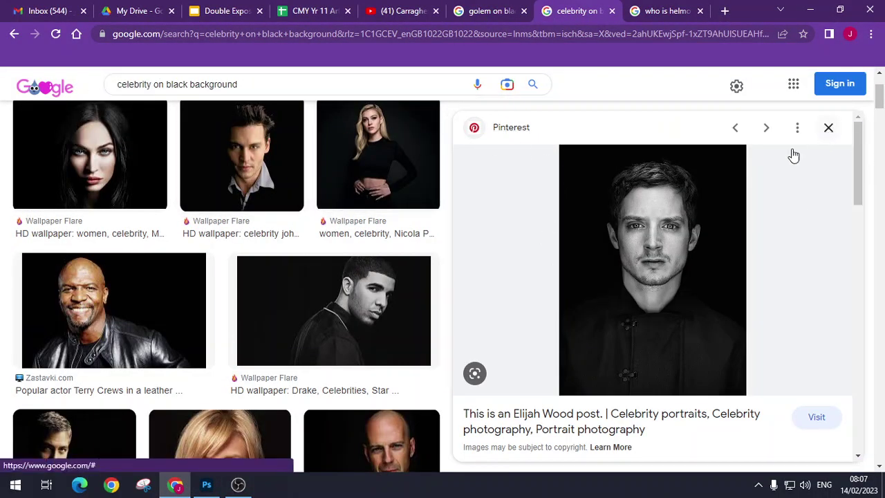
{"action": "scroll", "coordinate": [392, 273], "scroll_direction": "up", "scroll_amount": 10}
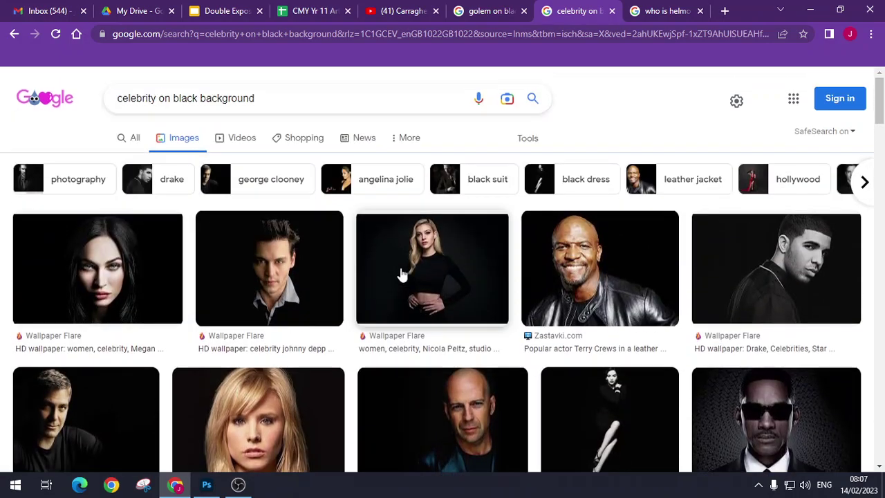
{"action": "scroll", "coordinate": [408, 380], "scroll_direction": "down", "scroll_amount": 4}
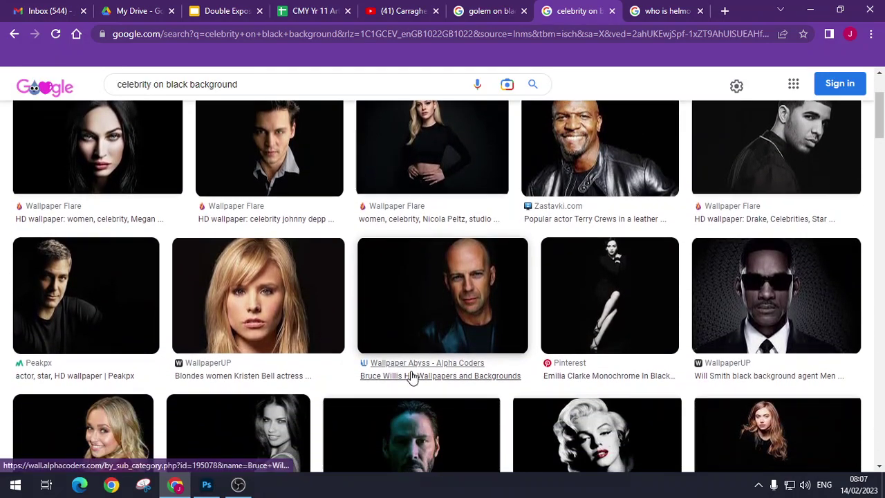
{"action": "scroll", "coordinate": [412, 377], "scroll_direction": "down", "scroll_amount": 4}
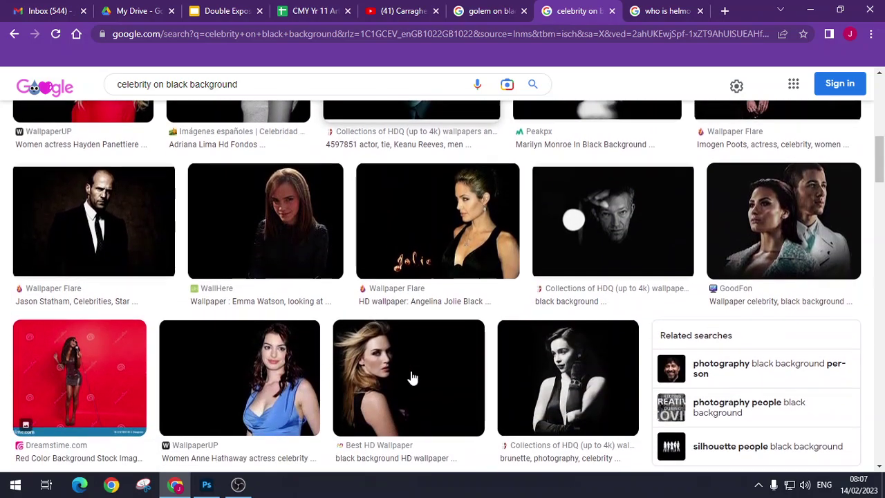
{"action": "scroll", "coordinate": [412, 377], "scroll_direction": "down", "scroll_amount": 7}
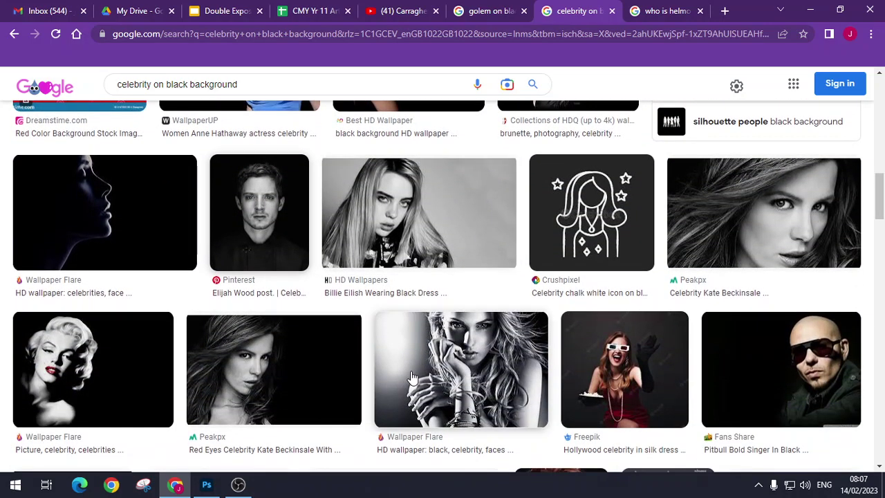
{"action": "scroll", "coordinate": [411, 377], "scroll_direction": "down", "scroll_amount": 5}
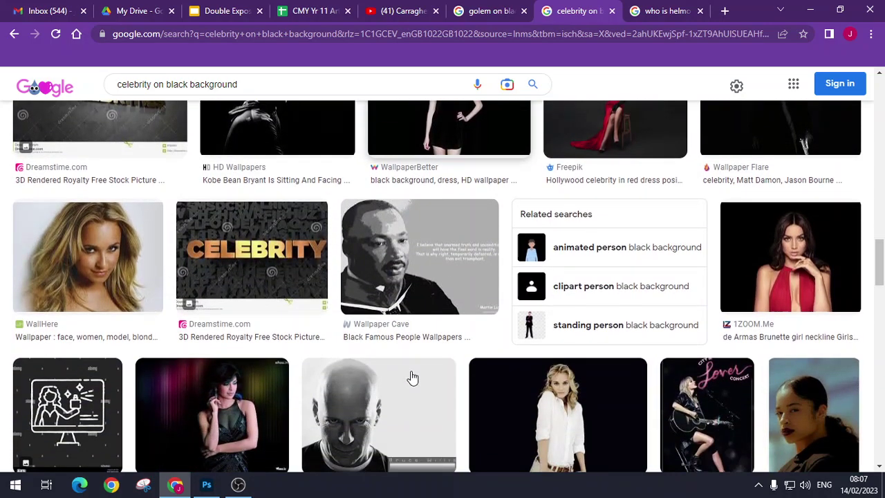
{"action": "scroll", "coordinate": [412, 376], "scroll_direction": "down", "scroll_amount": 5}
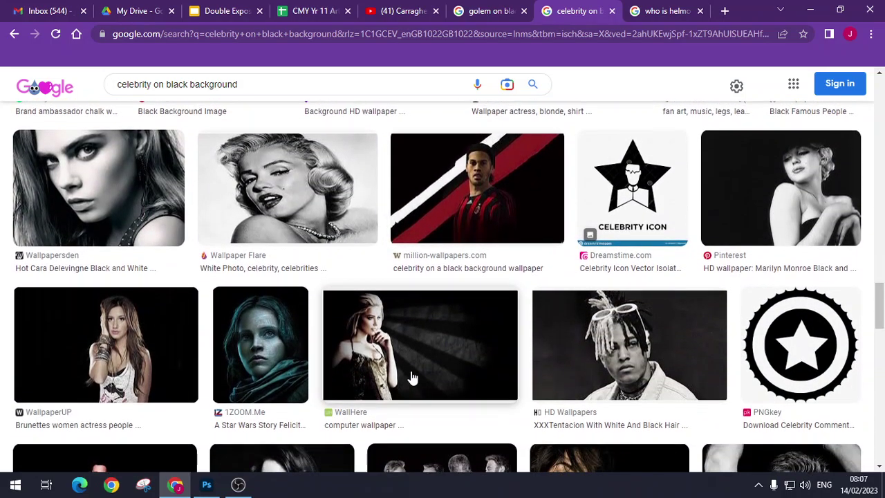
{"action": "scroll", "coordinate": [411, 377], "scroll_direction": "up", "scroll_amount": 7}
{"action": "scroll", "coordinate": [412, 377], "scroll_direction": "up", "scroll_amount": 1}
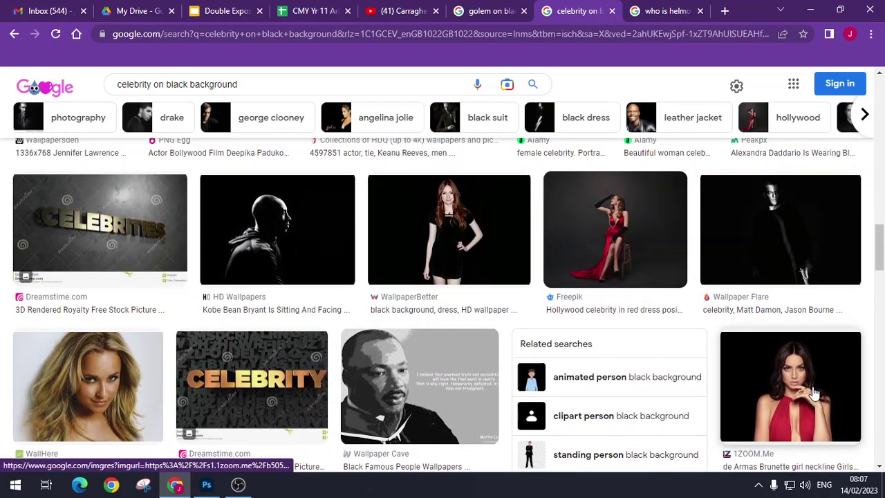
{"action": "left_click", "coordinate": [815, 393]}
{"action": "right_click", "coordinate": [638, 284]}
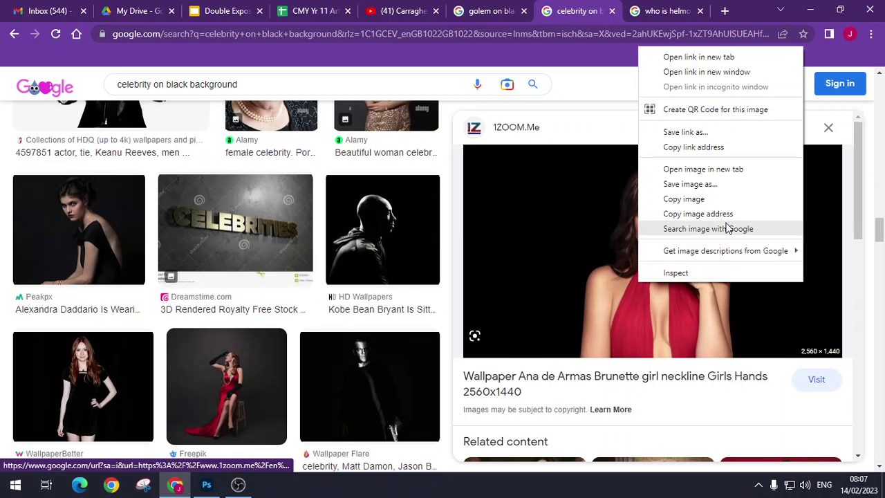
{"action": "left_click", "coordinate": [684, 199]}
Create a new 2560×1440 document from the Clipboard preset and switch to Untitled-3
{"action": "left_click", "coordinate": [207, 484]}
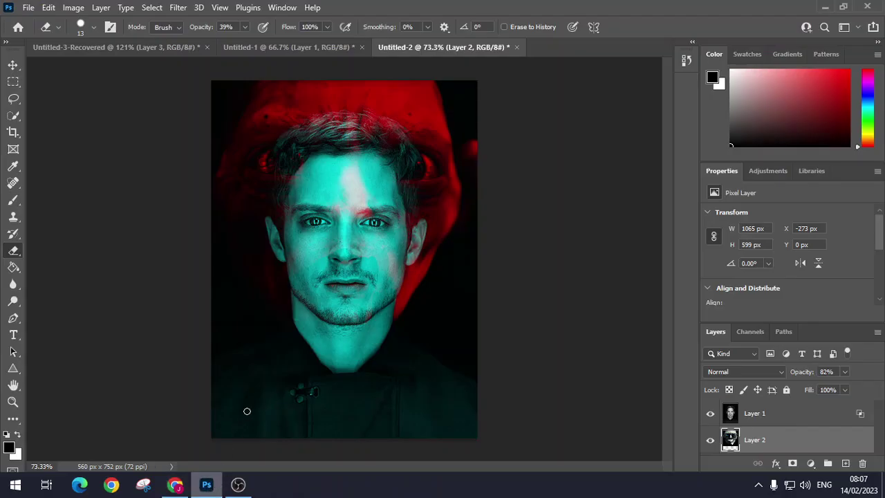
{"action": "key", "text": "ctrl+n"}
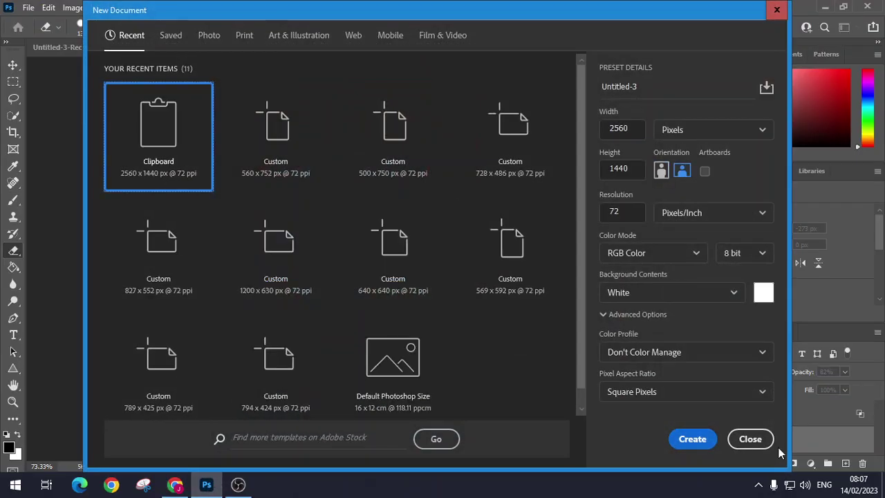
{"action": "left_click", "coordinate": [692, 437]}
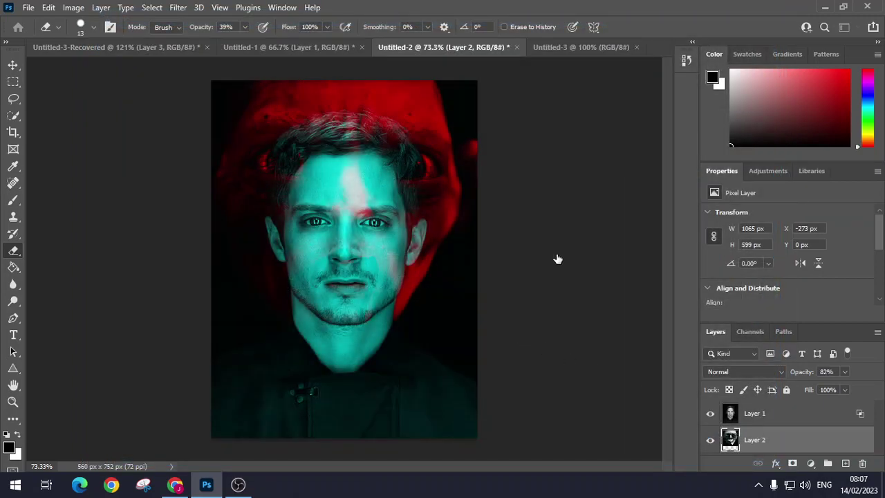
{"action": "left_click", "coordinate": [585, 48]}
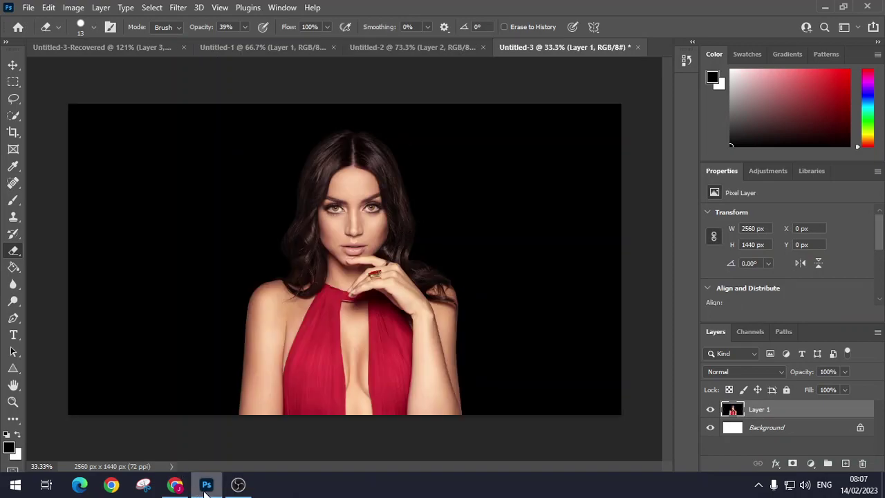
Search Google Images for 'hand holding oscar on black background'
{"action": "left_click", "coordinate": [205, 488]}
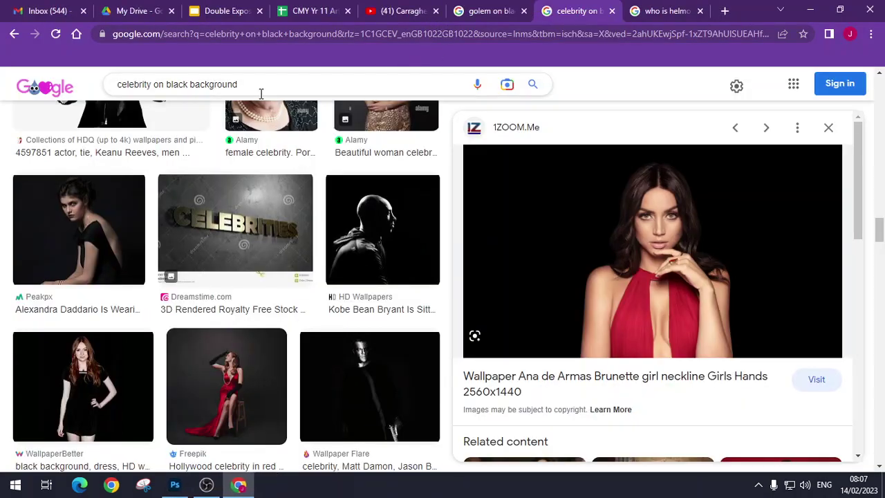
{"action": "left_click_drag", "start_coordinate": [261, 93], "coordinate": [70, 124]}
{"action": "type", "text": "han"}
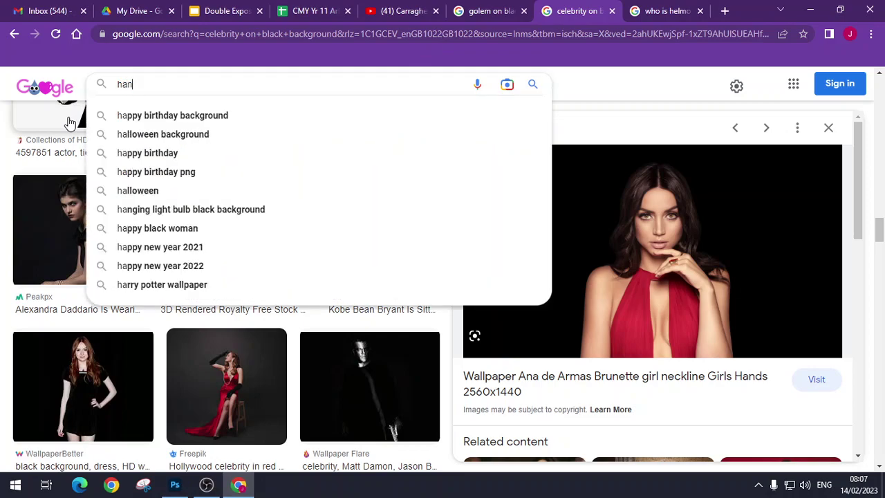
{"action": "type", "text": "d holding "}
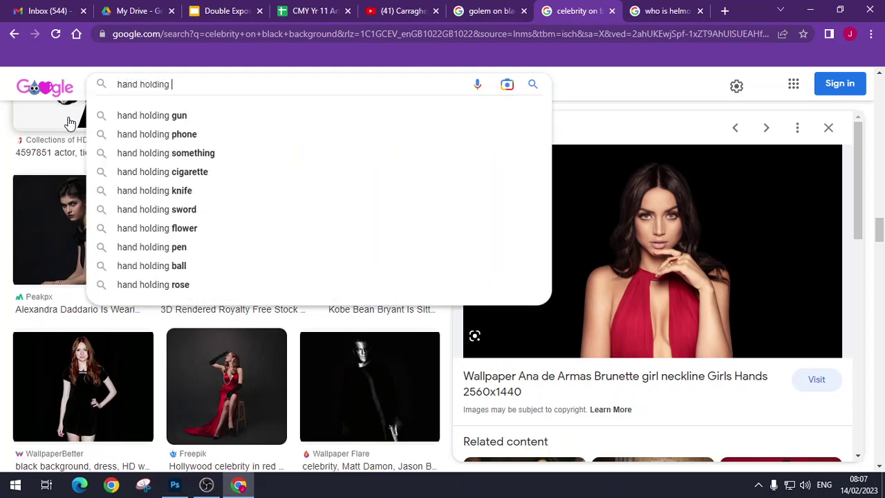
{"action": "type", "text": "oscar on"}
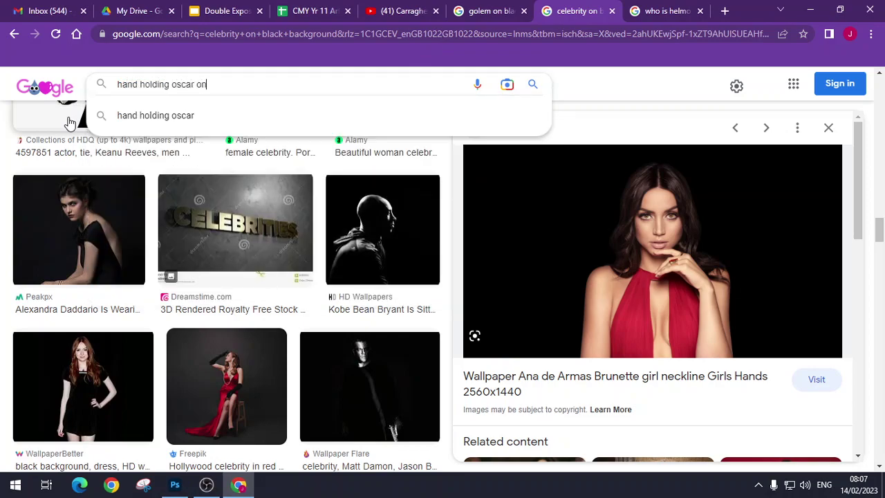
{"action": "type", "text": " black background"}
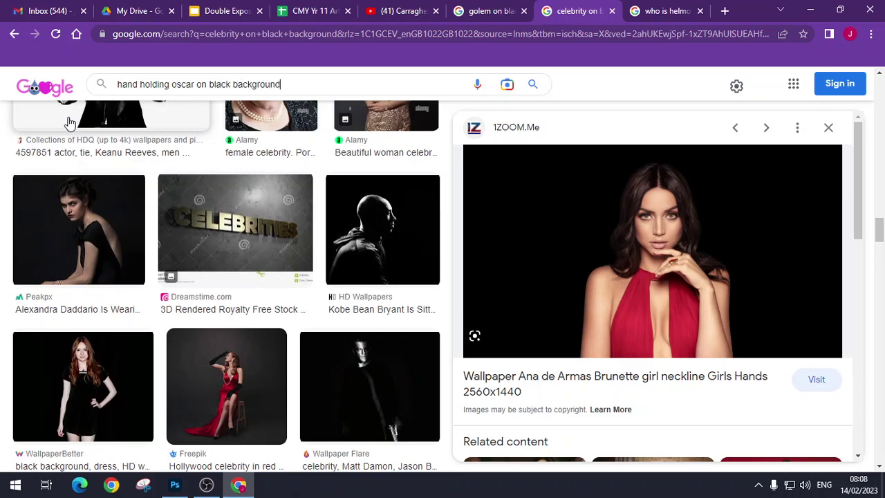
{"action": "key", "text": "Return"}
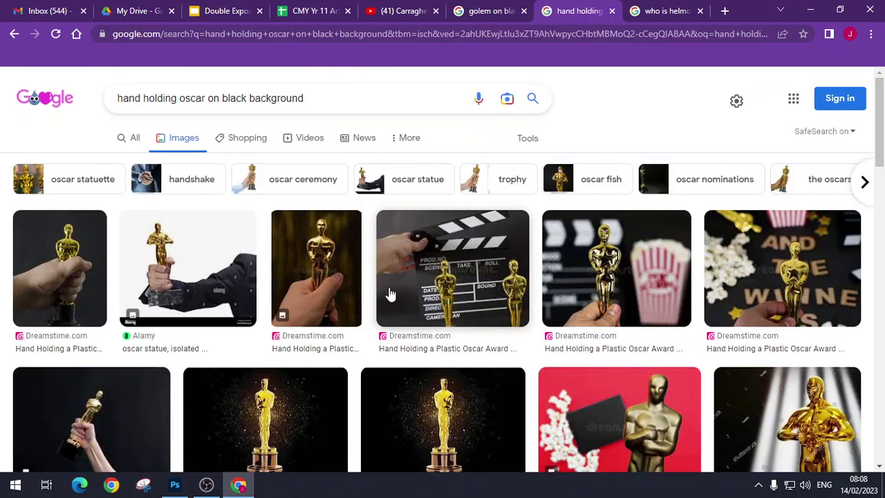
Copy the TODAY result image of a hand holding an Oscar
{"action": "scroll", "coordinate": [388, 294], "scroll_direction": "down", "scroll_amount": 5}
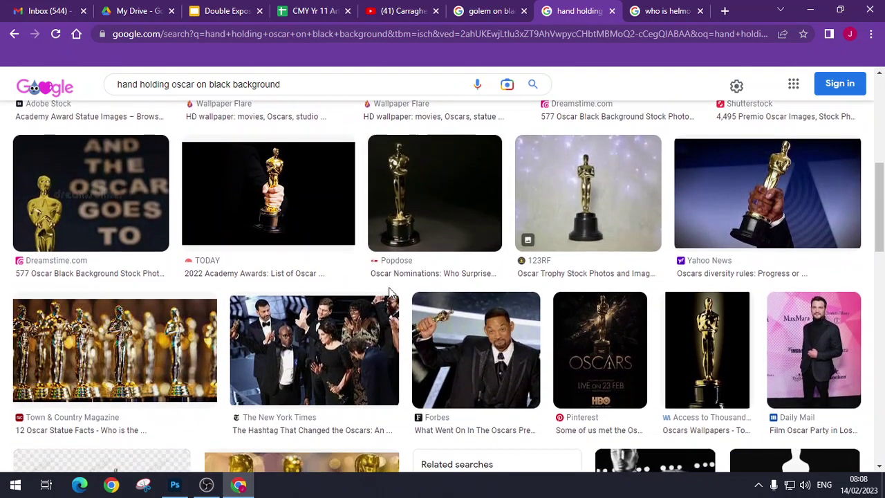
{"action": "scroll", "coordinate": [389, 294], "scroll_direction": "up", "scroll_amount": 1}
{"action": "left_click", "coordinate": [306, 288]}
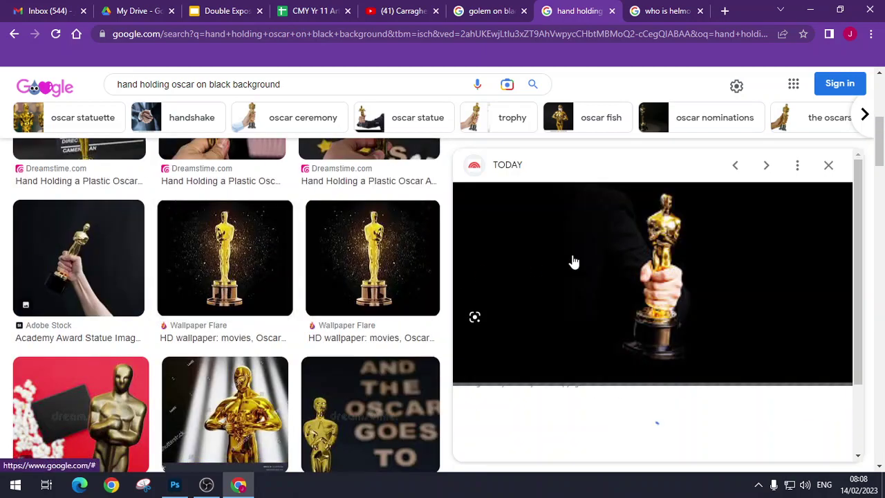
{"action": "right_click", "coordinate": [647, 276]}
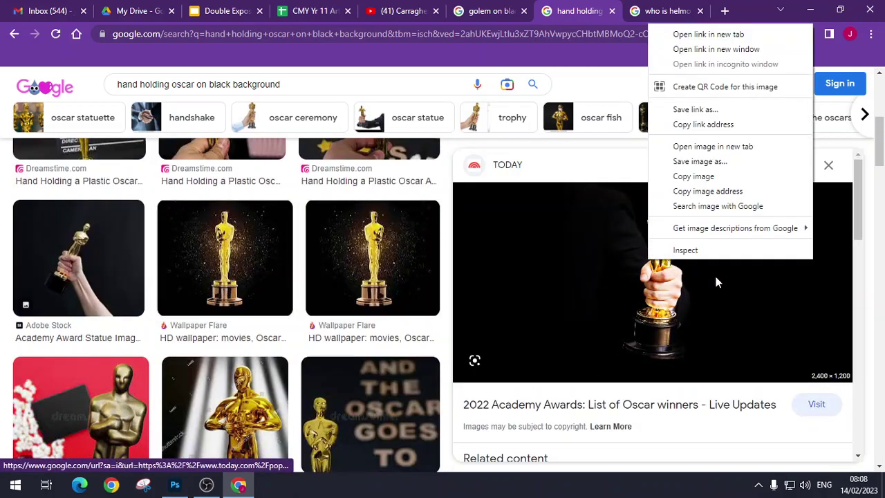
{"action": "left_click", "coordinate": [695, 174]}
Paste the Oscar photo as Layer 2, then unlock and delete the white Background layer
{"action": "left_click", "coordinate": [175, 485]}
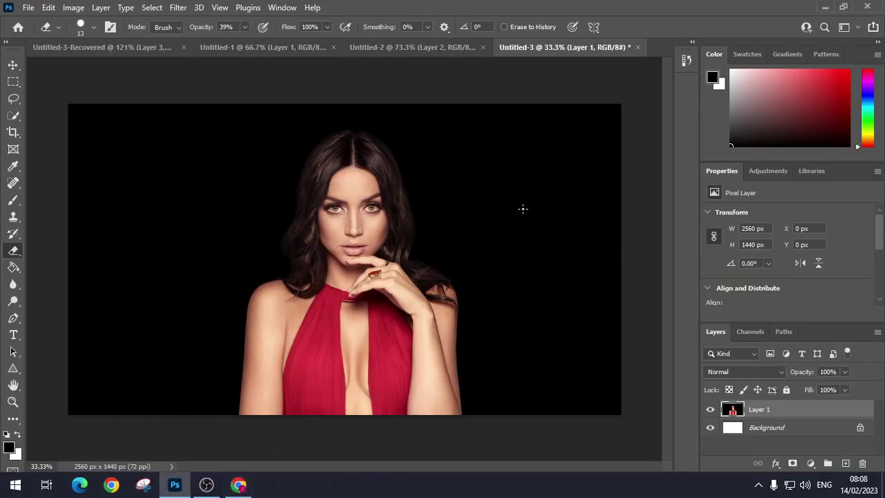
{"action": "key", "text": "ctrl+v"}
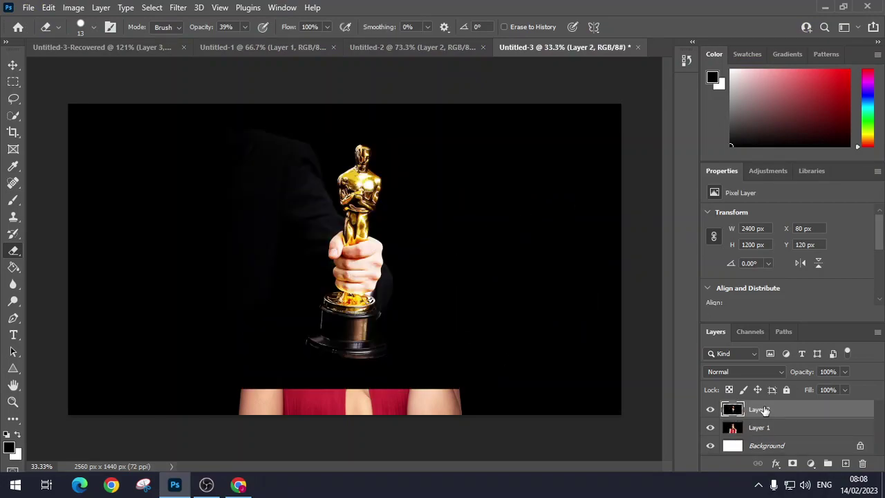
{"action": "left_click", "coordinate": [734, 449]}
{"action": "left_click", "coordinate": [710, 446]}
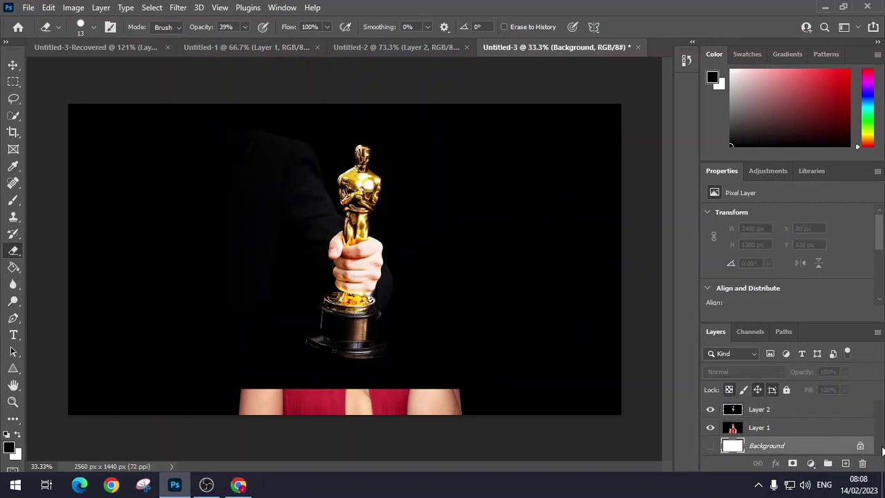
{"action": "left_click", "coordinate": [861, 445]}
{"action": "key", "text": "Delete"}
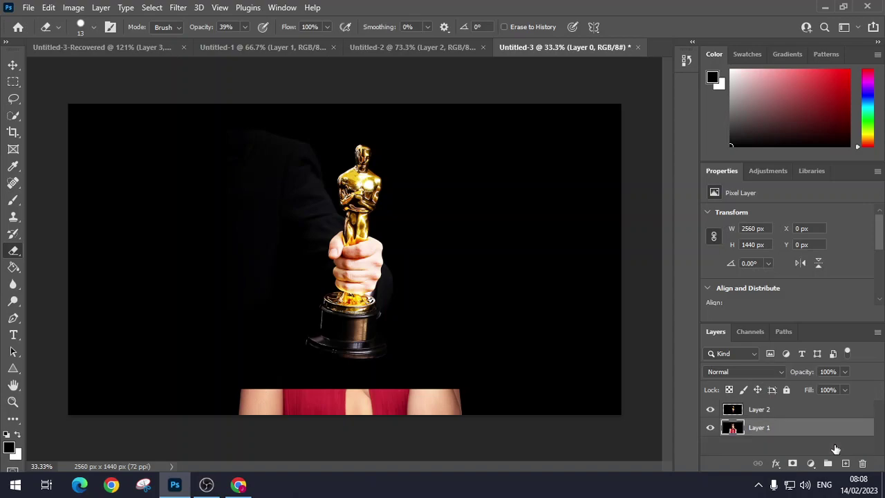
{"action": "left_click", "coordinate": [790, 414]}
{"action": "left_click", "coordinate": [788, 427]}
{"action": "left_click", "coordinate": [787, 412]}
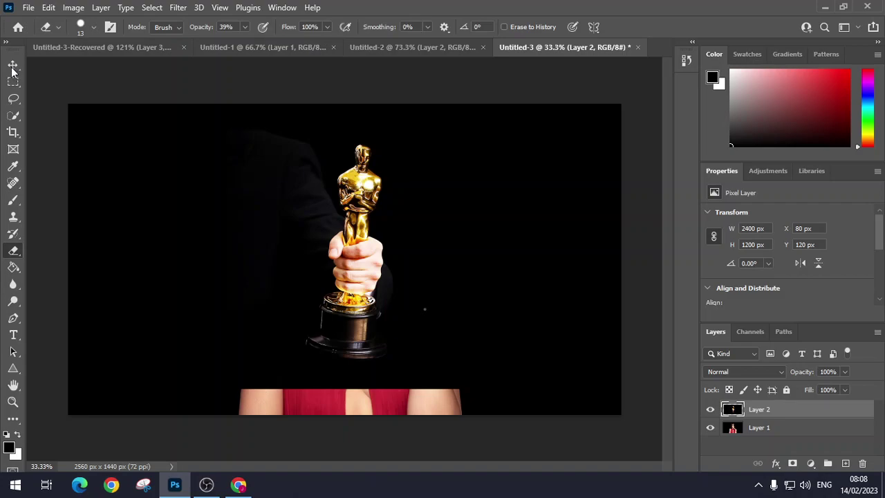
Scale the Oscar photo to about 116%, move it to the canvas's right side and tilt it about 9°
{"action": "key", "text": "v"}
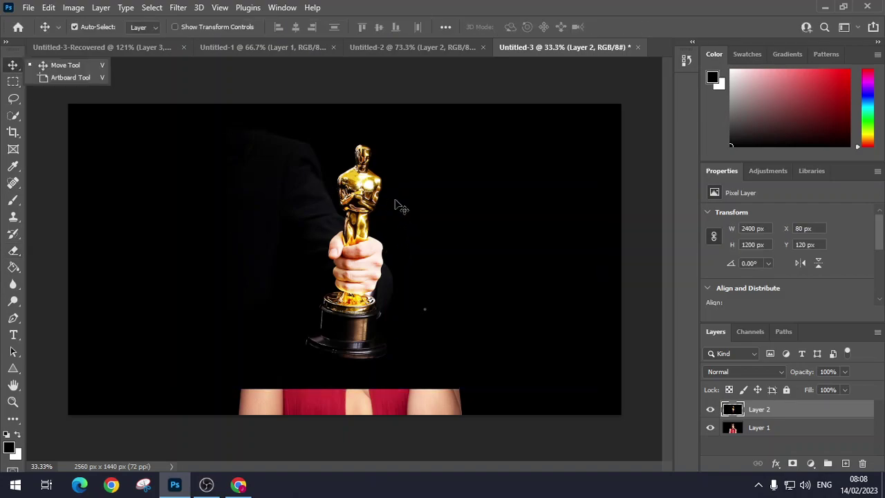
{"action": "key", "text": "ctrl+t"}
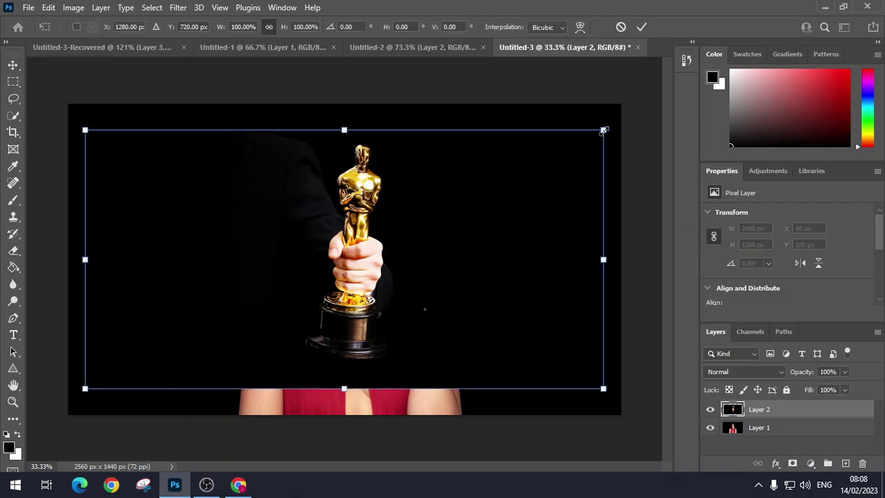
{"action": "left_click_drag", "start_coordinate": [605, 129], "coordinate": [689, 88]}
{"action": "key", "text": "ctrl+z"}
{"action": "left_click_drag", "start_coordinate": [504, 172], "coordinate": [505, 211]}
{"action": "left_click_drag", "start_coordinate": [311, 195], "coordinate": [311, 195]}
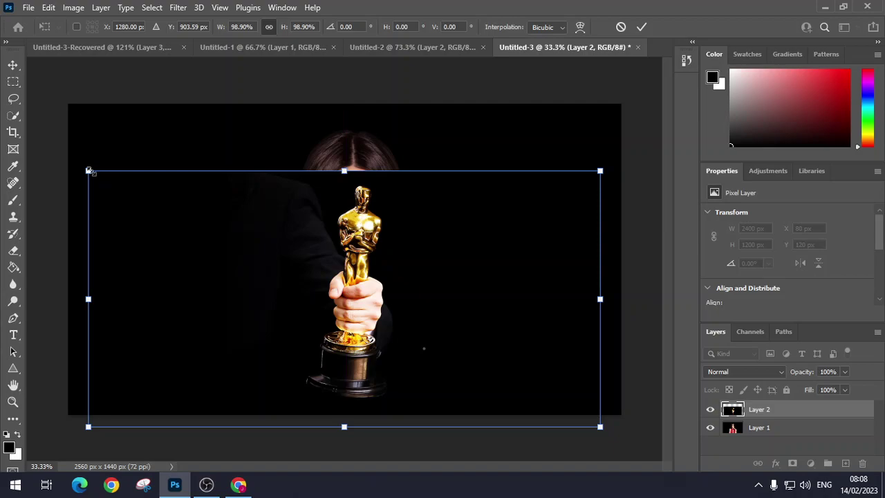
{"action": "left_click_drag", "start_coordinate": [89, 170], "coordinate": [26, 127]}
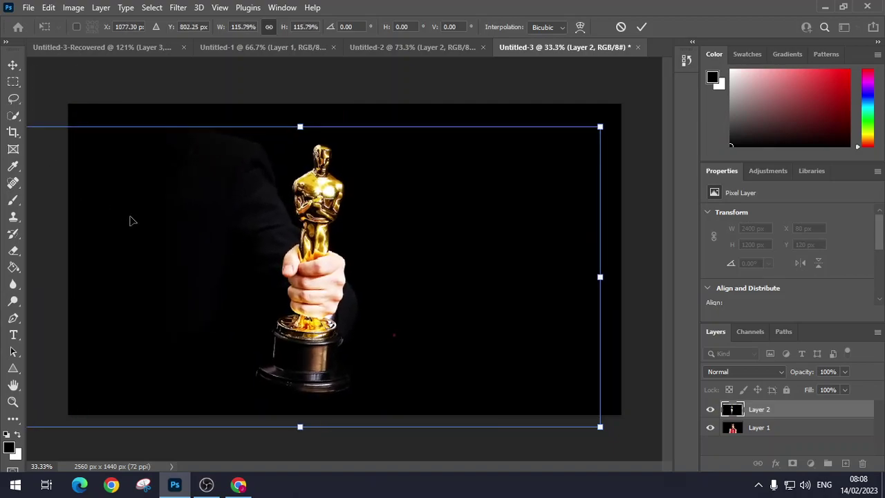
{"action": "left_click_drag", "start_coordinate": [133, 220], "coordinate": [382, 227]}
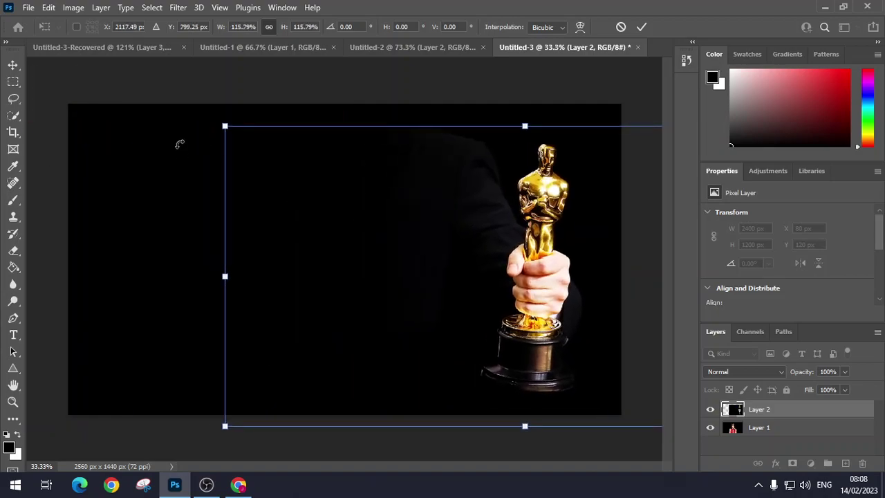
{"action": "left_click_drag", "start_coordinate": [179, 144], "coordinate": [166, 198]}
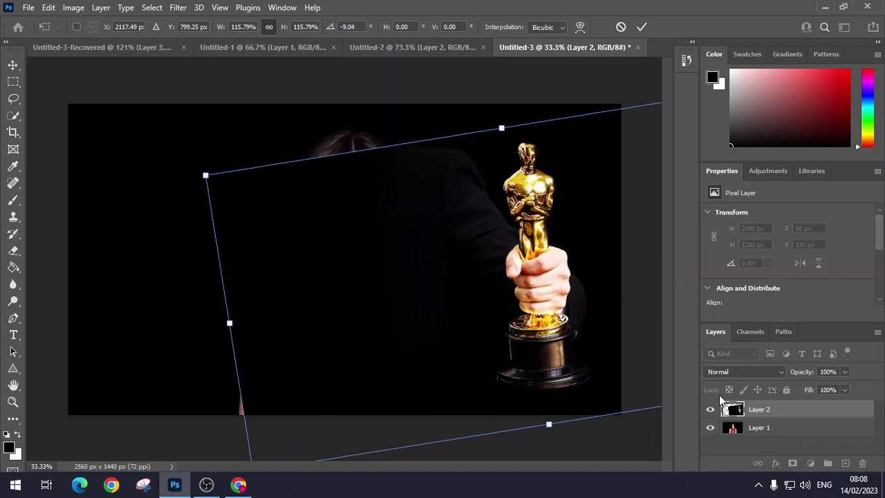
{"action": "key", "text": "Return"}
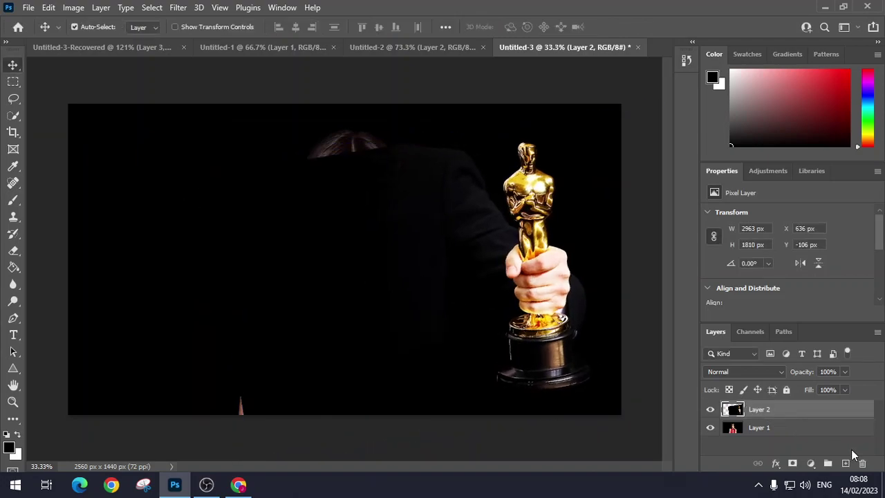
Untick the R channel in Layer 2's Blending Options so the Oscar hand turns cyan
{"action": "double_click", "coordinate": [812, 411]}
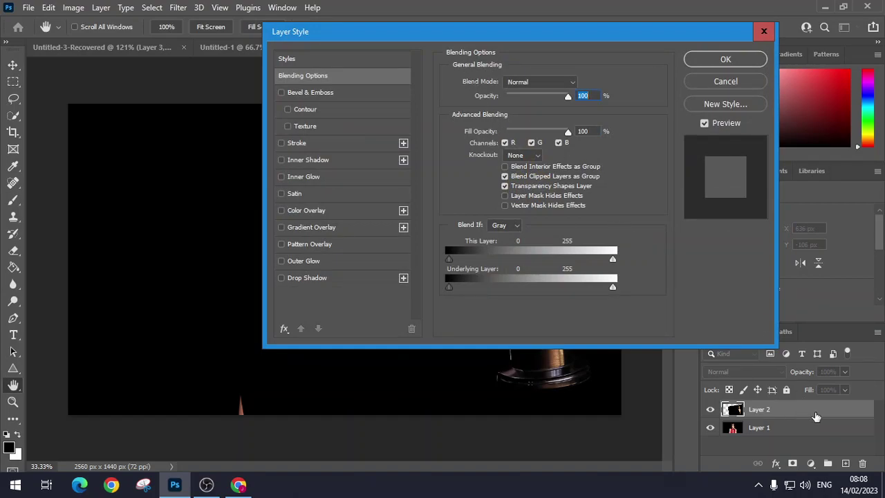
{"action": "left_click", "coordinate": [504, 144]}
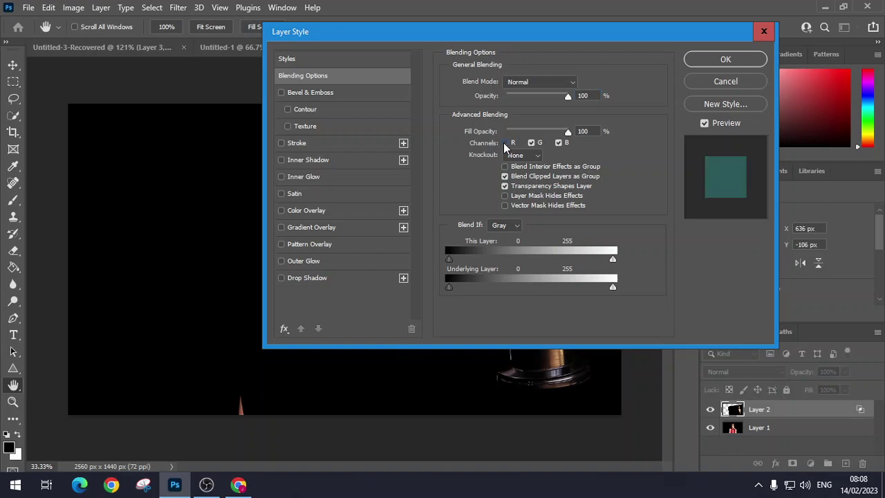
{"action": "left_click", "coordinate": [719, 60]}
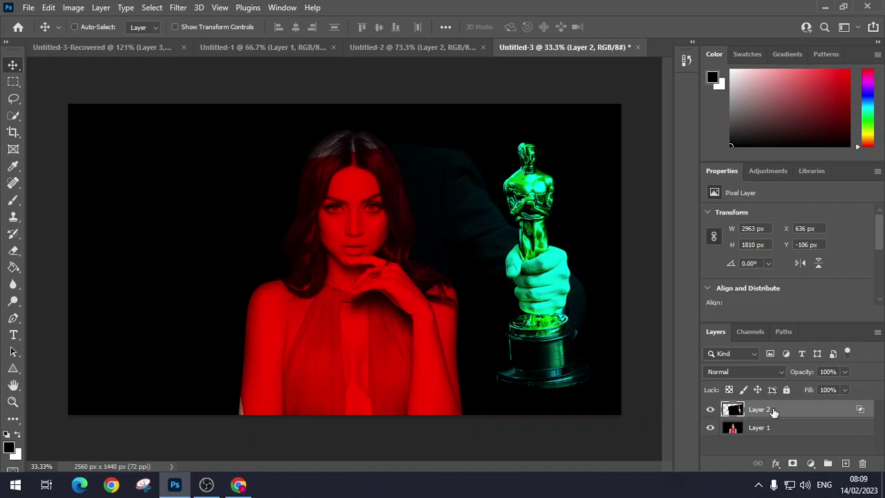
Try and delete a duplicate of the Oscar layer, then nudge the cyan Oscar hand up and left
{"action": "key", "text": "ctrl+v"}
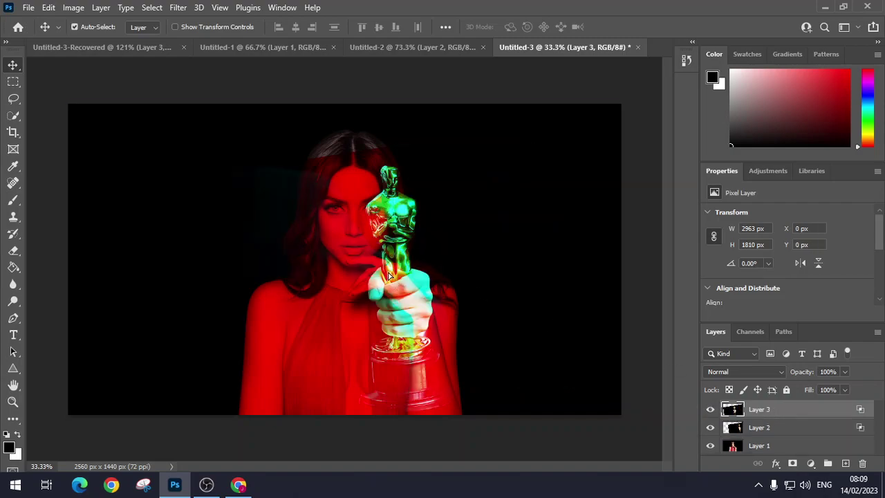
{"action": "left_click_drag", "start_coordinate": [398, 282], "coordinate": [354, 270]}
{"action": "key", "text": "ctrl"}
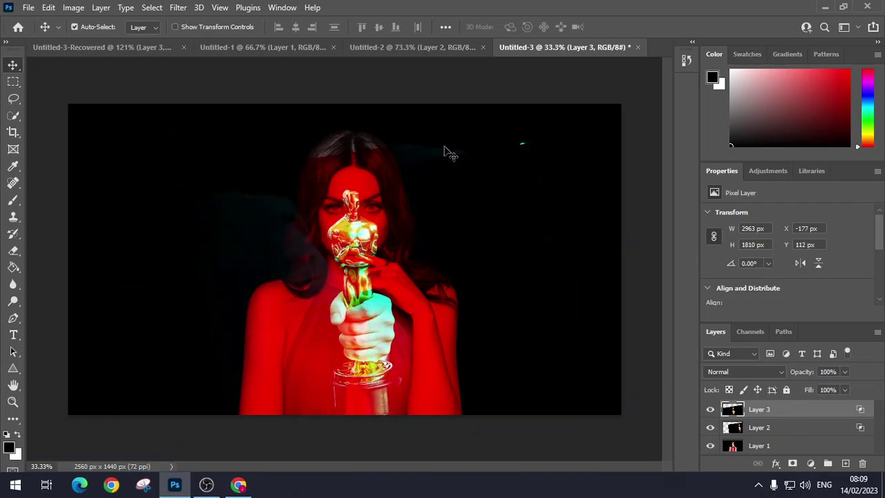
{"action": "left_click_drag", "start_coordinate": [352, 241], "coordinate": [338, 186]}
{"action": "key", "text": "Delete"}
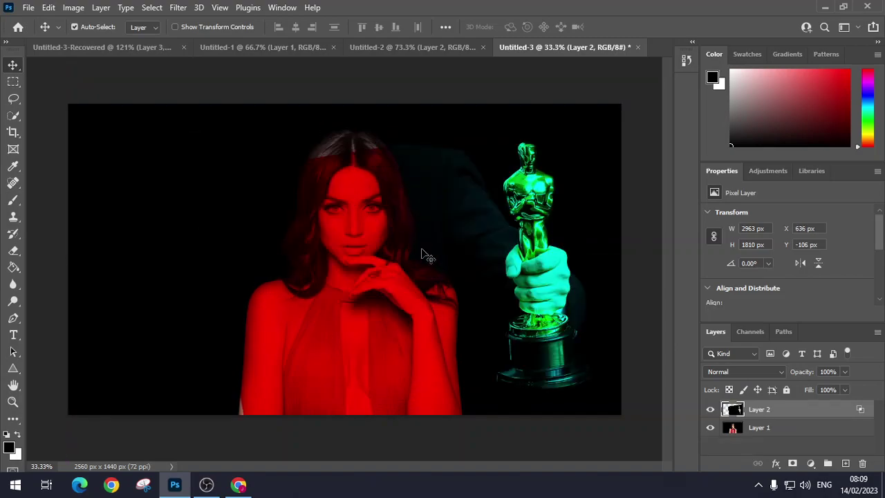
{"action": "left_click_drag", "start_coordinate": [482, 246], "coordinate": [438, 227]}
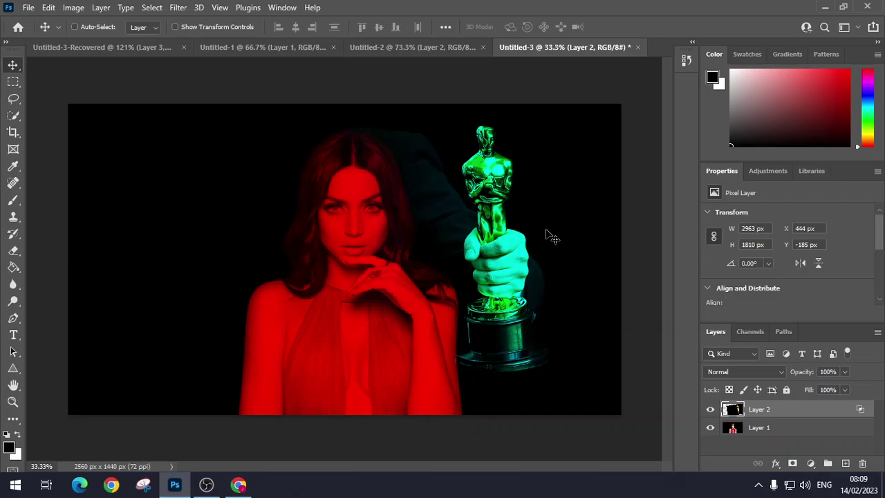
{"action": "key", "text": "ctrl+n"}
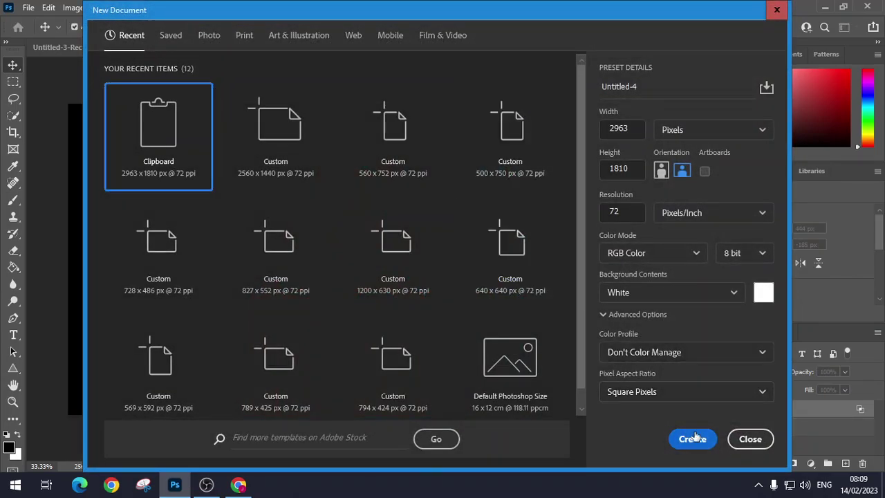
Create the 2963×1810 Untitled-4 document and paste the Oscar-hand picture into it
{"action": "left_click", "coordinate": [692, 439]}
{"action": "key", "text": "ctrl+v"}
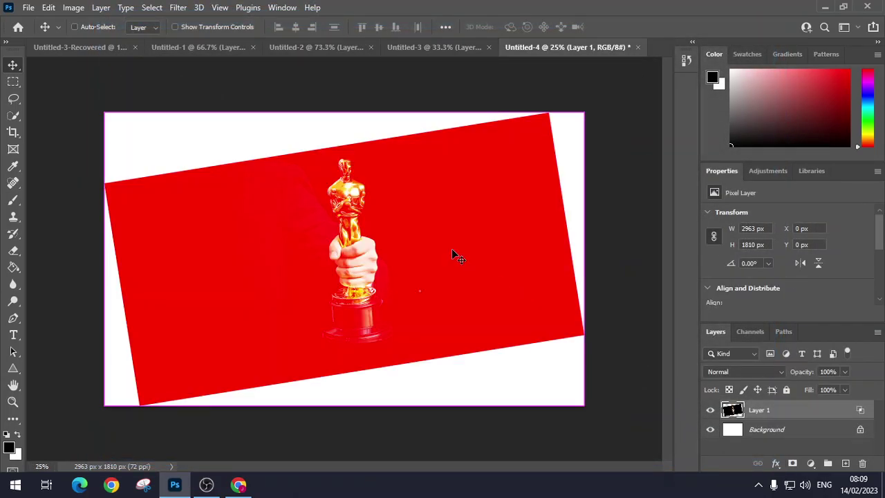
{"action": "key", "text": "ctrl"}
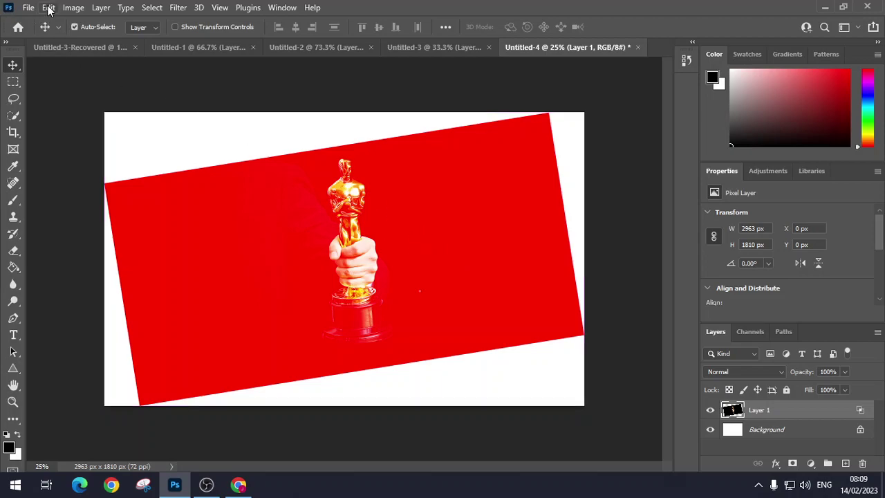
Flip the canvas horizontally, undoing a mistaken vertical flip, and return to Untitled-3
{"action": "left_click", "coordinate": [75, 7]}
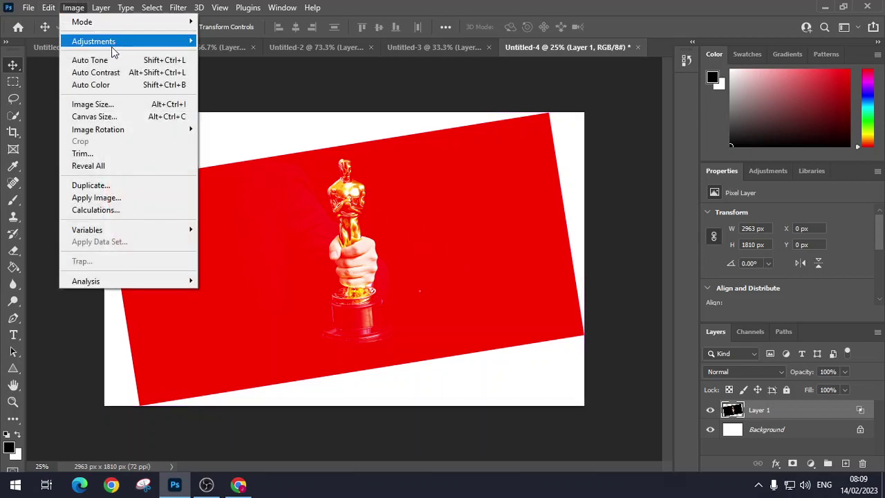
{"action": "mouse_move", "coordinate": [141, 130]}
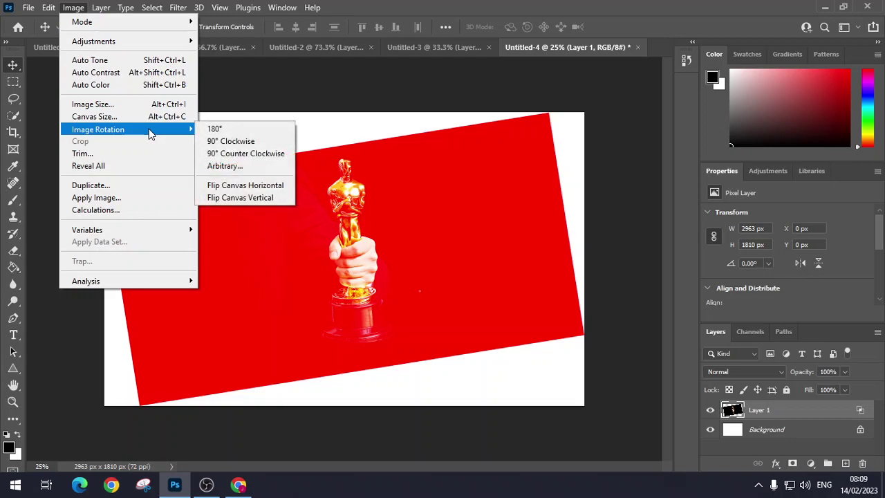
{"action": "left_click", "coordinate": [268, 199]}
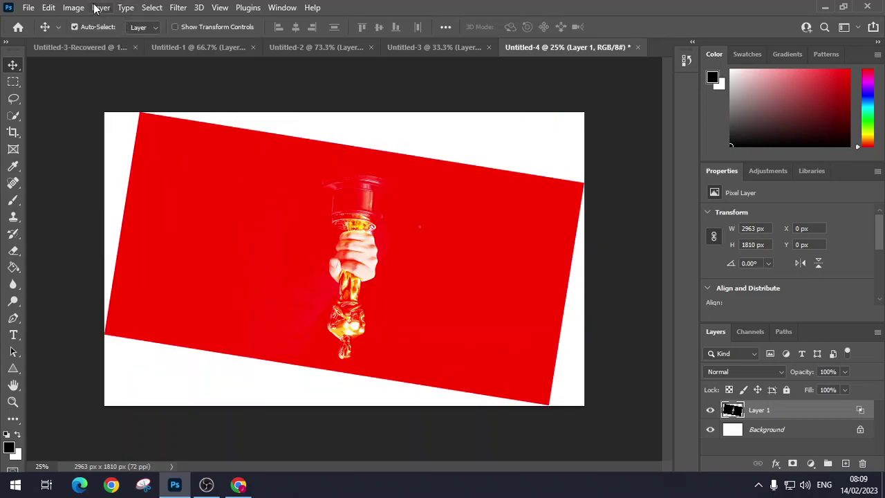
{"action": "key", "text": "ctrl+z"}
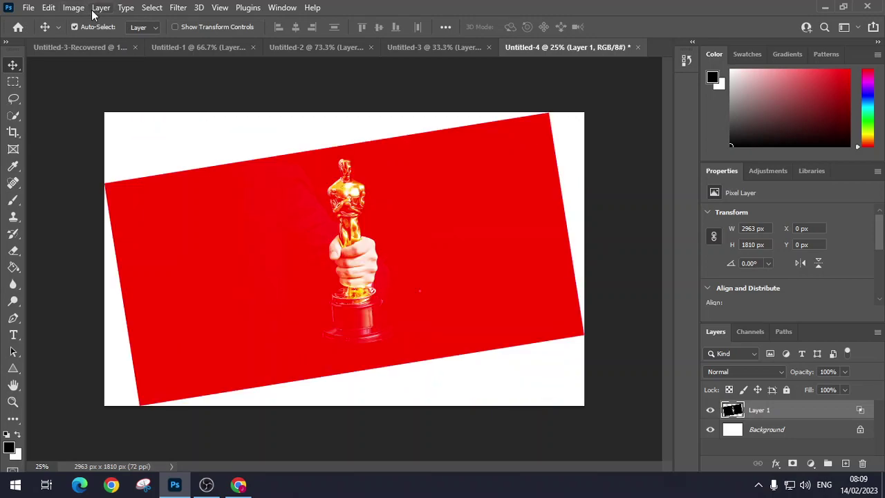
{"action": "left_click", "coordinate": [75, 8]}
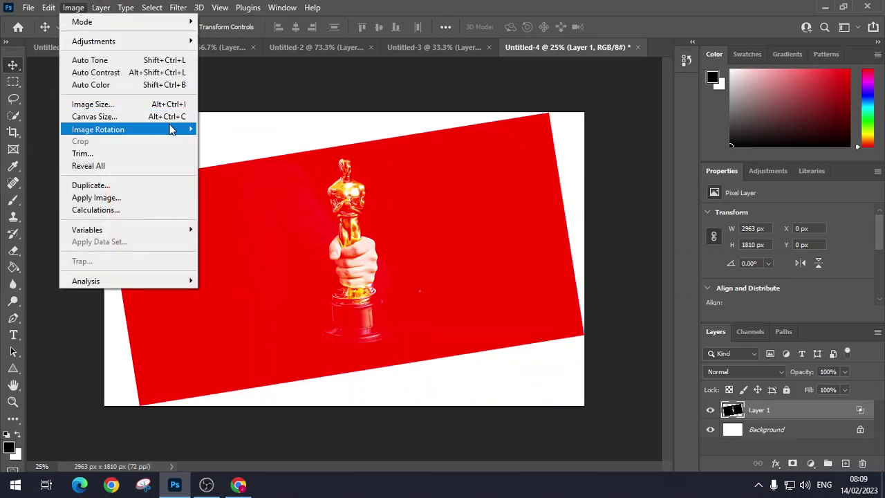
{"action": "mouse_move", "coordinate": [172, 130]}
{"action": "left_click", "coordinate": [270, 185]}
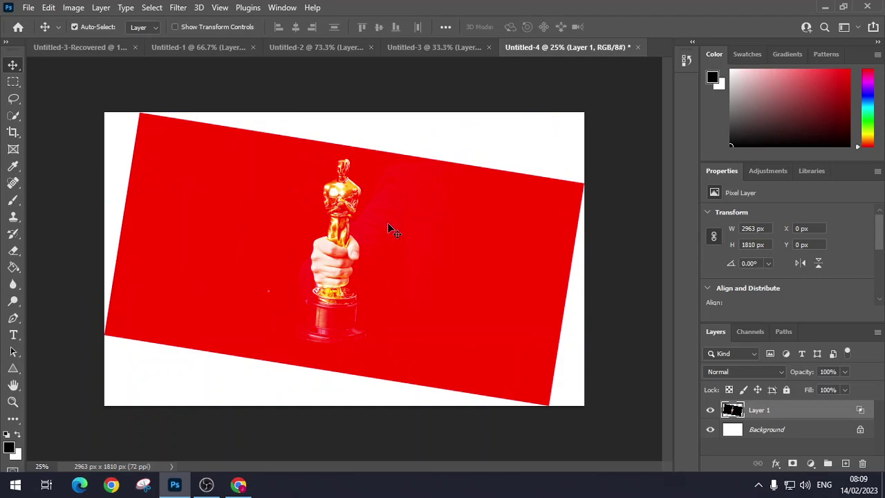
{"action": "left_click", "coordinate": [429, 49]}
Paste the mirrored Oscar hand left of the portrait as Layer 3; set the Eraser to 111 px, 71% opacity
{"action": "key", "text": "ctrl+v"}
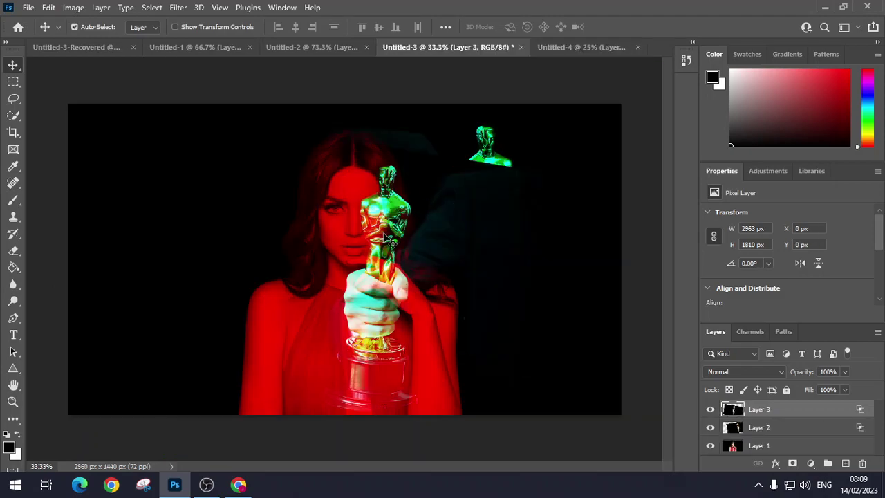
{"action": "left_click_drag", "start_coordinate": [389, 238], "coordinate": [191, 202]}
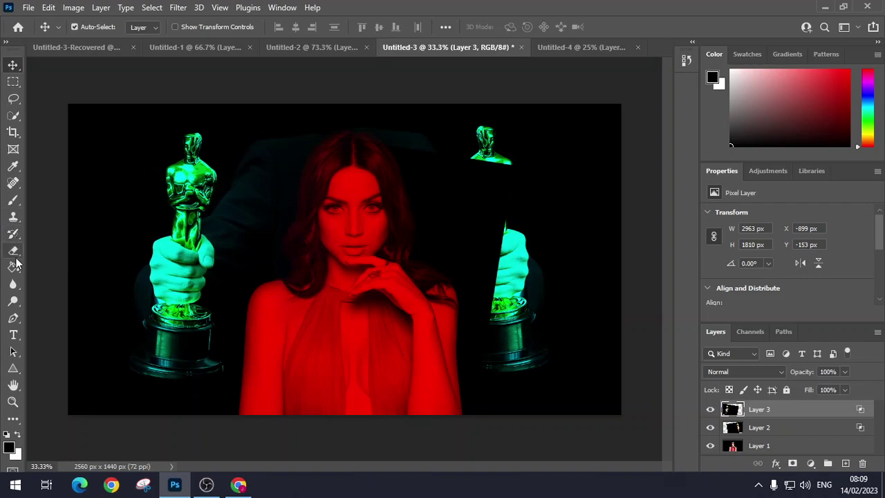
{"action": "left_click", "coordinate": [14, 251]}
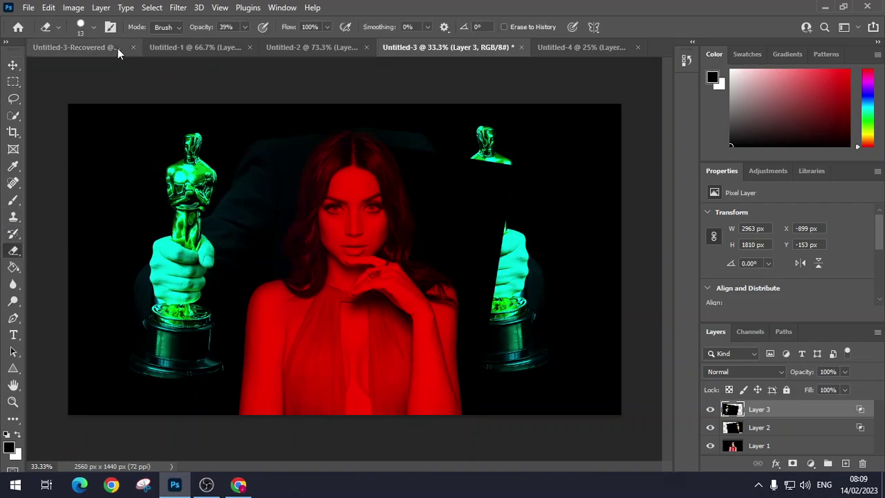
{"action": "left_click", "coordinate": [93, 27]}
{"action": "left_click_drag", "start_coordinate": [78, 69], "coordinate": [116, 70]}
{"action": "left_click", "coordinate": [246, 28]}
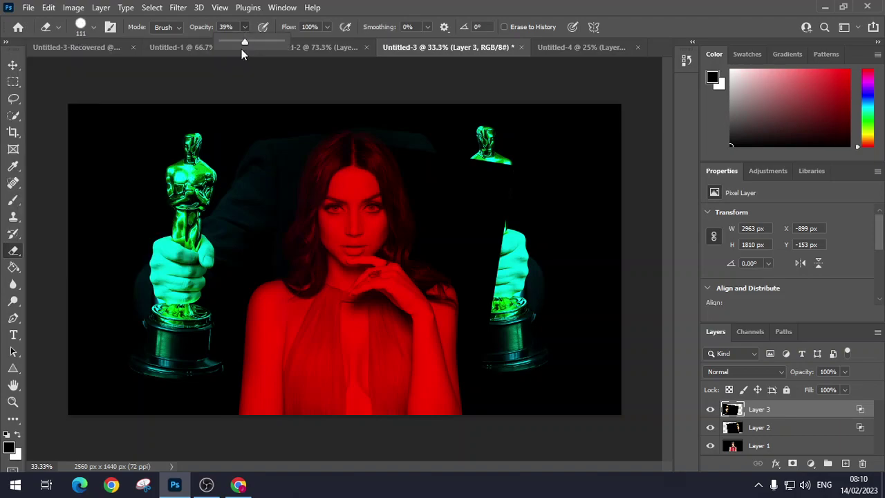
{"action": "left_click_drag", "start_coordinate": [258, 43], "coordinate": [264, 43]}
Erase the black covering the right Oscar statuette, hand and base, finishing at 100% opacity
{"action": "scroll", "coordinate": [458, 334], "scroll_direction": "up", "scroll_amount": 4}
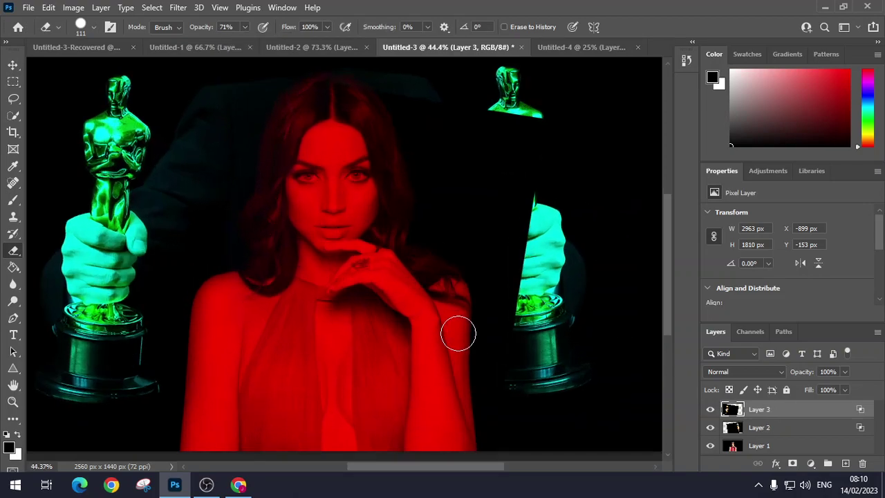
{"action": "scroll", "coordinate": [460, 332], "scroll_direction": "up", "scroll_amount": 3}
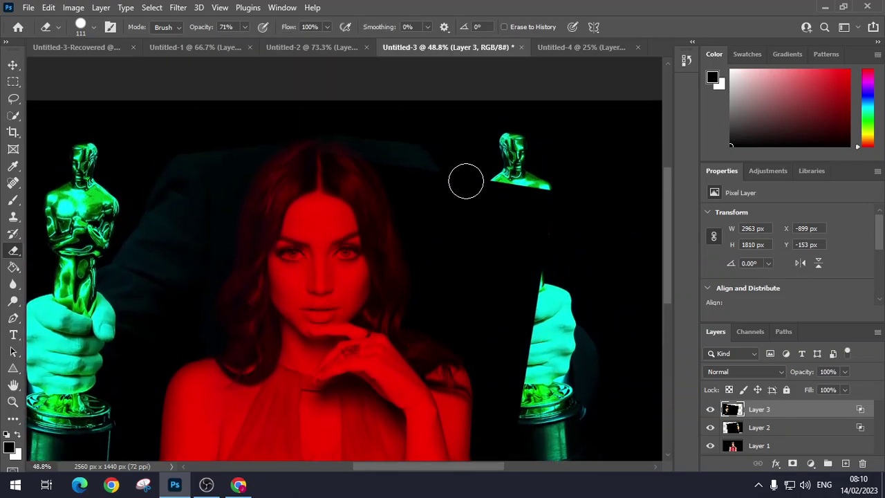
{"action": "mouse_move", "coordinate": [448, 185]}
{"action": "left_mouse_down"}
{"action": "mouse_move", "coordinate": [515, 207]}
{"action": "mouse_move", "coordinate": [429, 247]}
{"action": "left_mouse_up"}
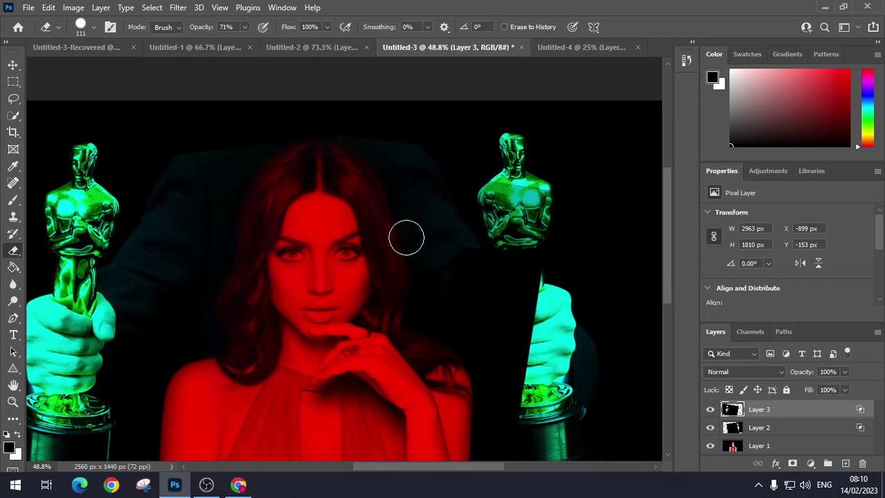
{"action": "mouse_move", "coordinate": [471, 277]}
{"action": "left_mouse_down"}
{"action": "mouse_move", "coordinate": [493, 321]}
{"action": "mouse_move", "coordinate": [519, 239]}
{"action": "mouse_move", "coordinate": [529, 254]}
{"action": "mouse_move", "coordinate": [542, 363]}
{"action": "mouse_move", "coordinate": [490, 399]}
{"action": "mouse_move", "coordinate": [506, 436]}
{"action": "left_mouse_up"}
{"action": "scroll", "coordinate": [508, 384], "scroll_direction": "down", "scroll_amount": 1}
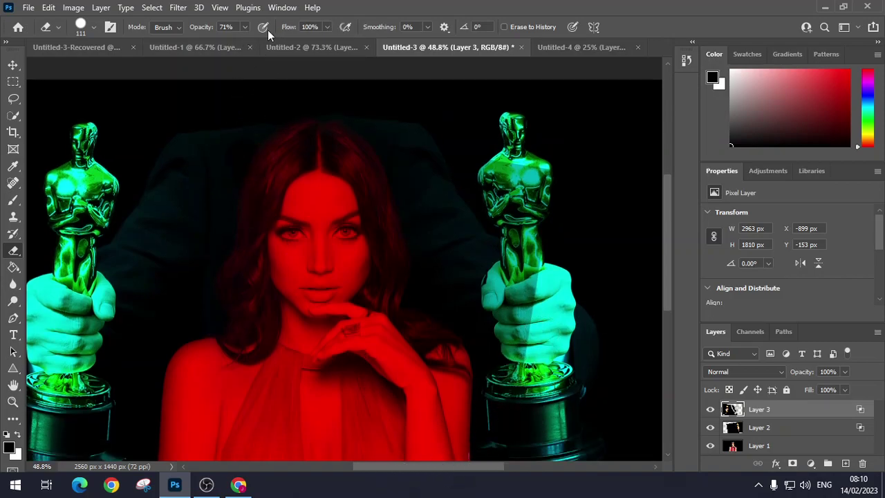
{"action": "left_click", "coordinate": [246, 27]}
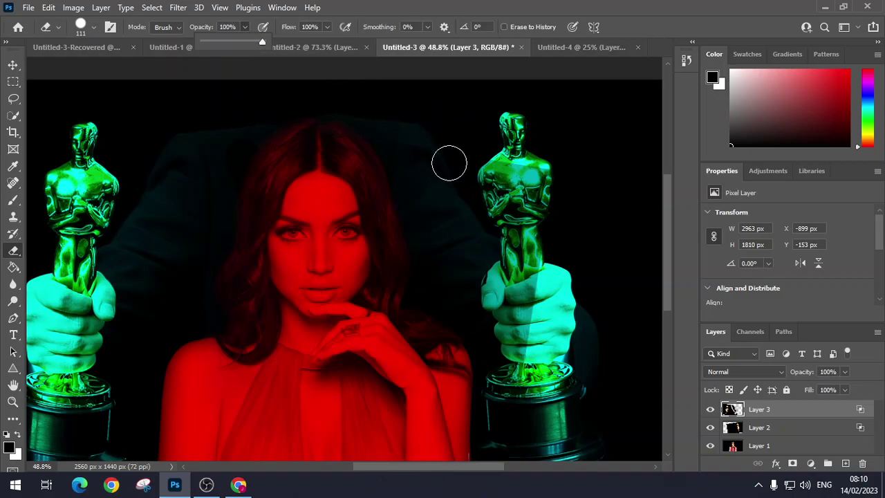
{"action": "left_click", "coordinate": [391, 215]}
{"action": "mouse_move", "coordinate": [559, 232]}
{"action": "left_mouse_down"}
{"action": "mouse_move", "coordinate": [502, 310]}
{"action": "mouse_move", "coordinate": [478, 312]}
{"action": "left_mouse_up"}
{"action": "mouse_move", "coordinate": [532, 415]}
{"action": "left_mouse_down"}
{"action": "mouse_move", "coordinate": [499, 424]}
{"action": "mouse_move", "coordinate": [517, 439]}
{"action": "mouse_move", "coordinate": [515, 415]}
{"action": "left_mouse_up"}
{"action": "scroll", "coordinate": [521, 373], "scroll_direction": "down", "scroll_amount": 1}
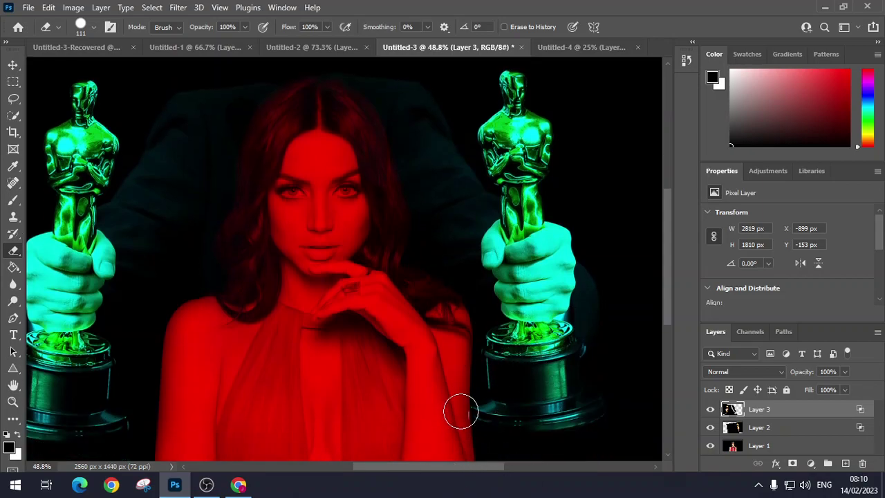
{"action": "scroll", "coordinate": [345, 146], "scroll_direction": "up", "scroll_amount": 1}
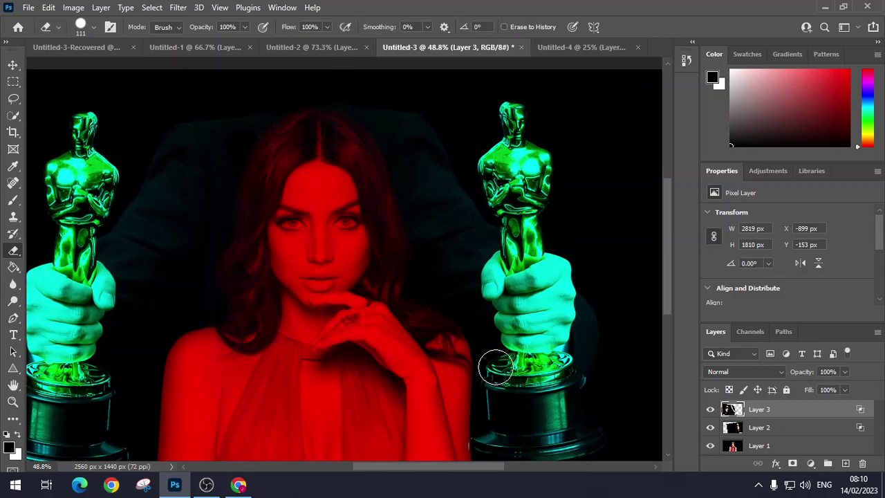
{"action": "scroll", "coordinate": [494, 365], "scroll_direction": "down", "scroll_amount": 1}
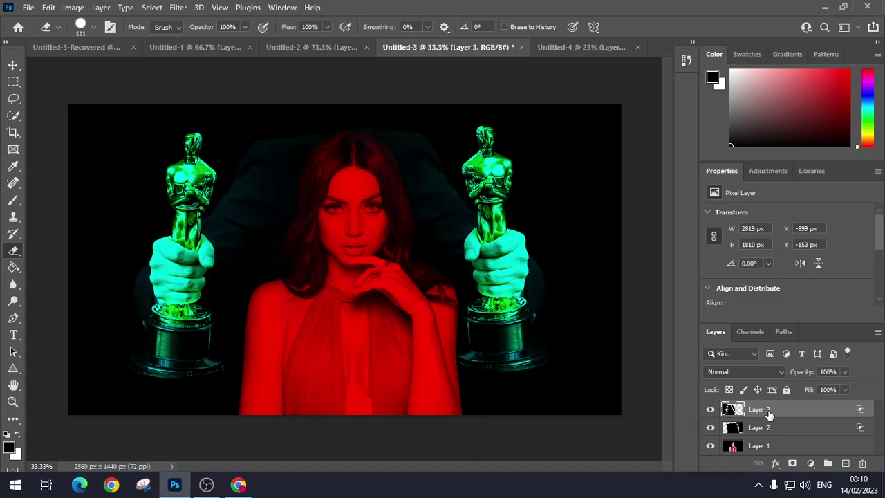
Nudge Layer 3's left hand-and-Oscar slightly, then snip a screenshot of the whole canvas
{"action": "left_click", "coordinate": [13, 65]}
{"action": "left_click_drag", "start_coordinate": [207, 234], "coordinate": [223, 221]}
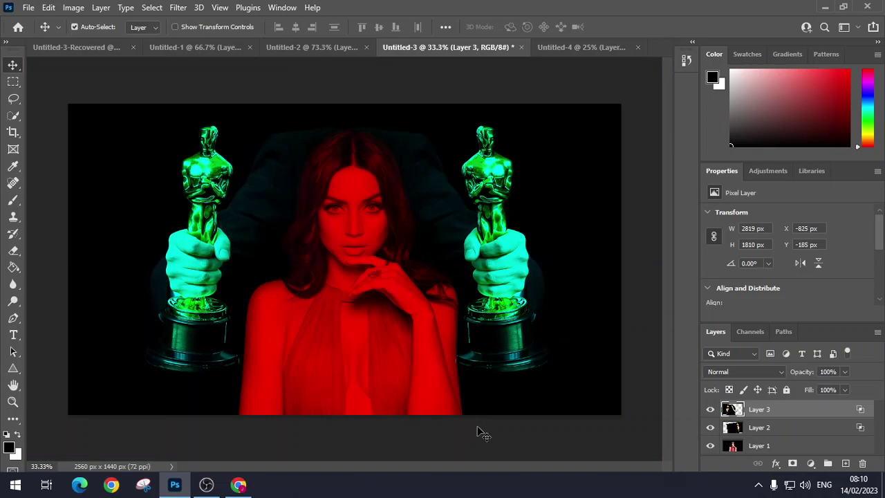
{"action": "scroll", "coordinate": [482, 434], "scroll_direction": "up", "scroll_amount": 1}
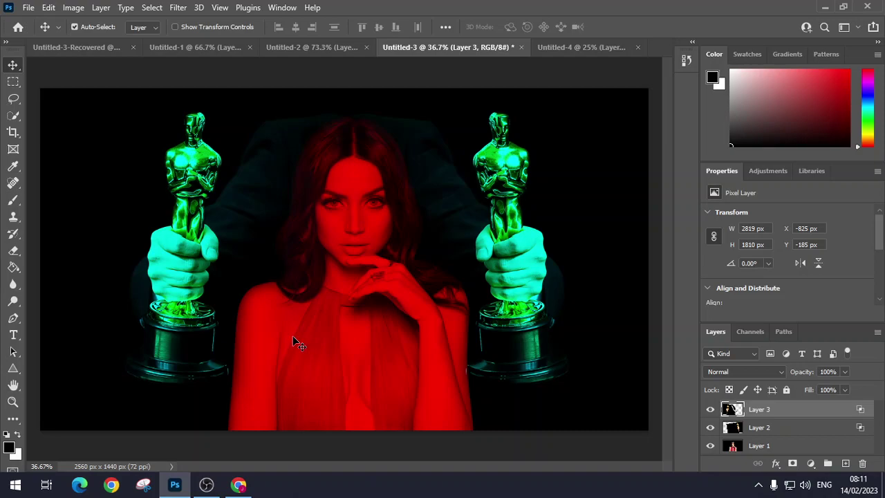
{"action": "key", "text": "super+shift+s"}
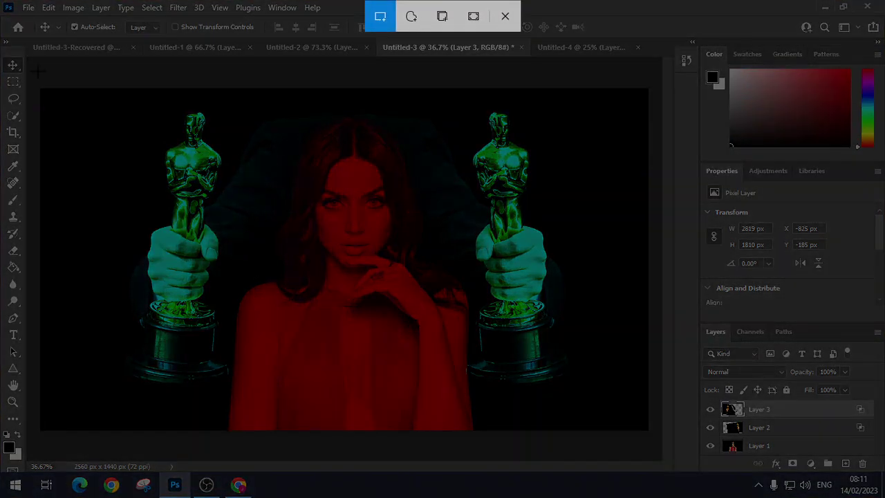
{"action": "mouse_move", "coordinate": [3, 11]}
{"action": "left_mouse_down"}
{"action": "mouse_move", "coordinate": [733, 462]}
{"action": "mouse_move", "coordinate": [793, 462]}
{"action": "mouse_move", "coordinate": [811, 473]}
{"action": "left_mouse_up"}
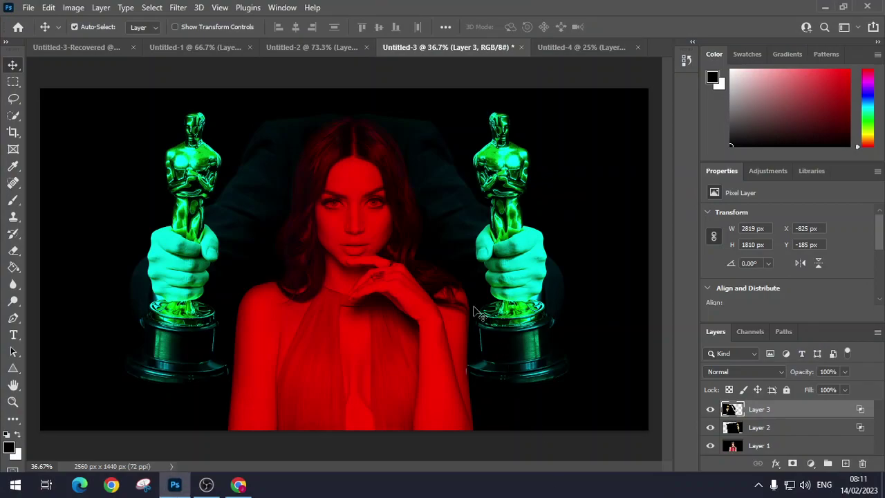
Show slide 13's step-by-step guide in the Double Exposure Walkthrough, then bring OBS Studio forward
{"action": "left_click", "coordinate": [251, 437]}
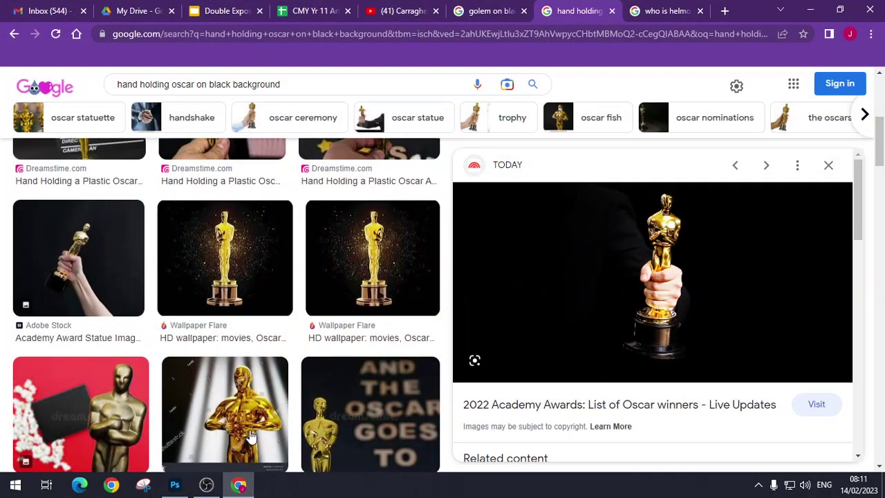
{"action": "left_click", "coordinate": [220, 11]}
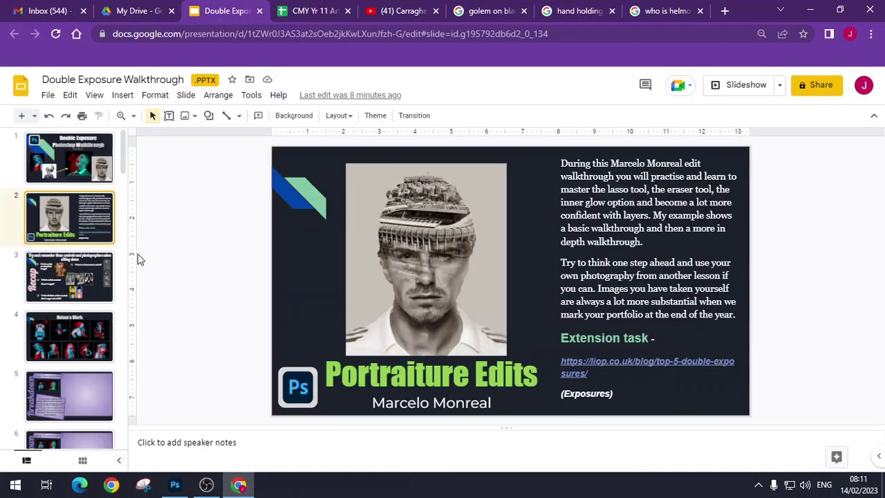
{"action": "scroll", "coordinate": [75, 381], "scroll_direction": "down", "scroll_amount": 5}
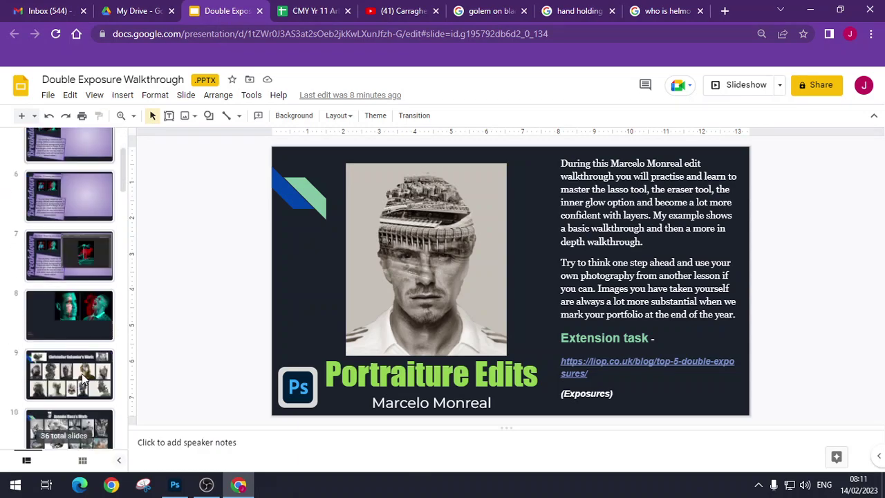
{"action": "scroll", "coordinate": [82, 379], "scroll_direction": "down", "scroll_amount": 6}
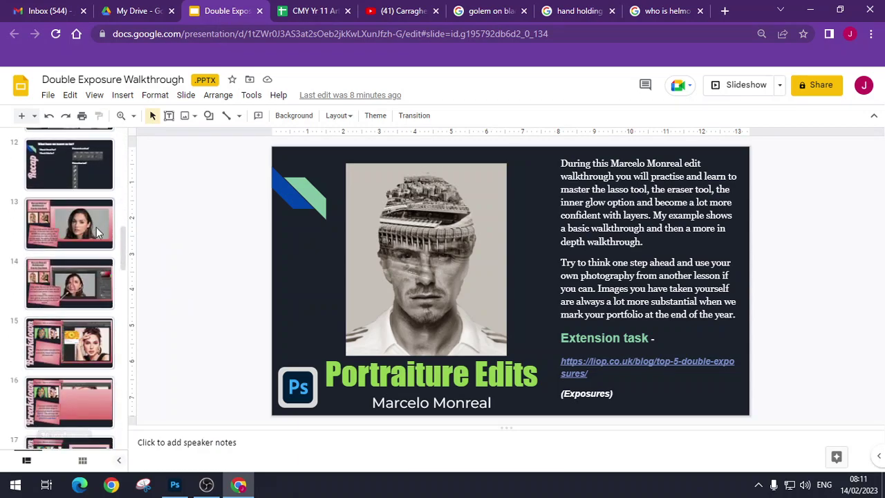
{"action": "left_click", "coordinate": [96, 226]}
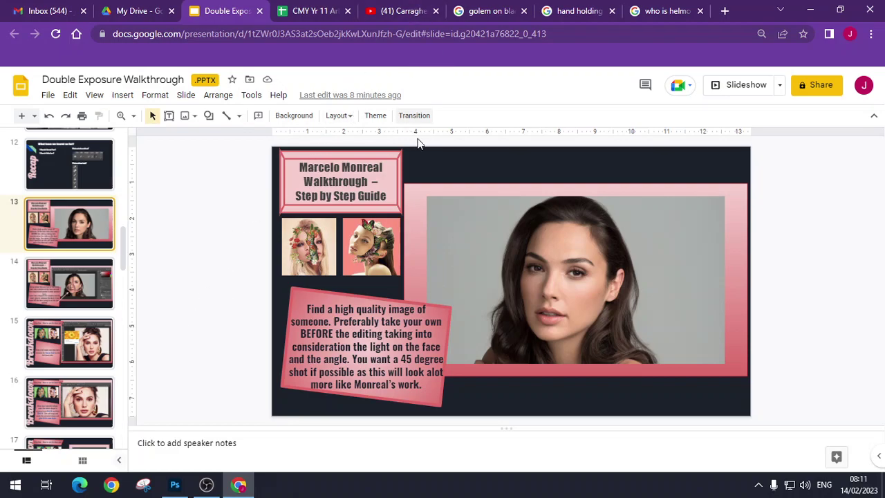
{"action": "left_click", "coordinate": [206, 484]}
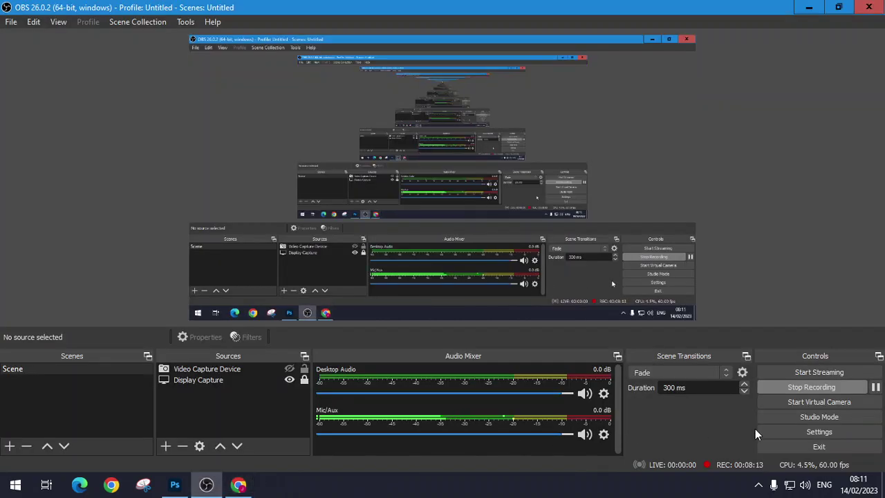